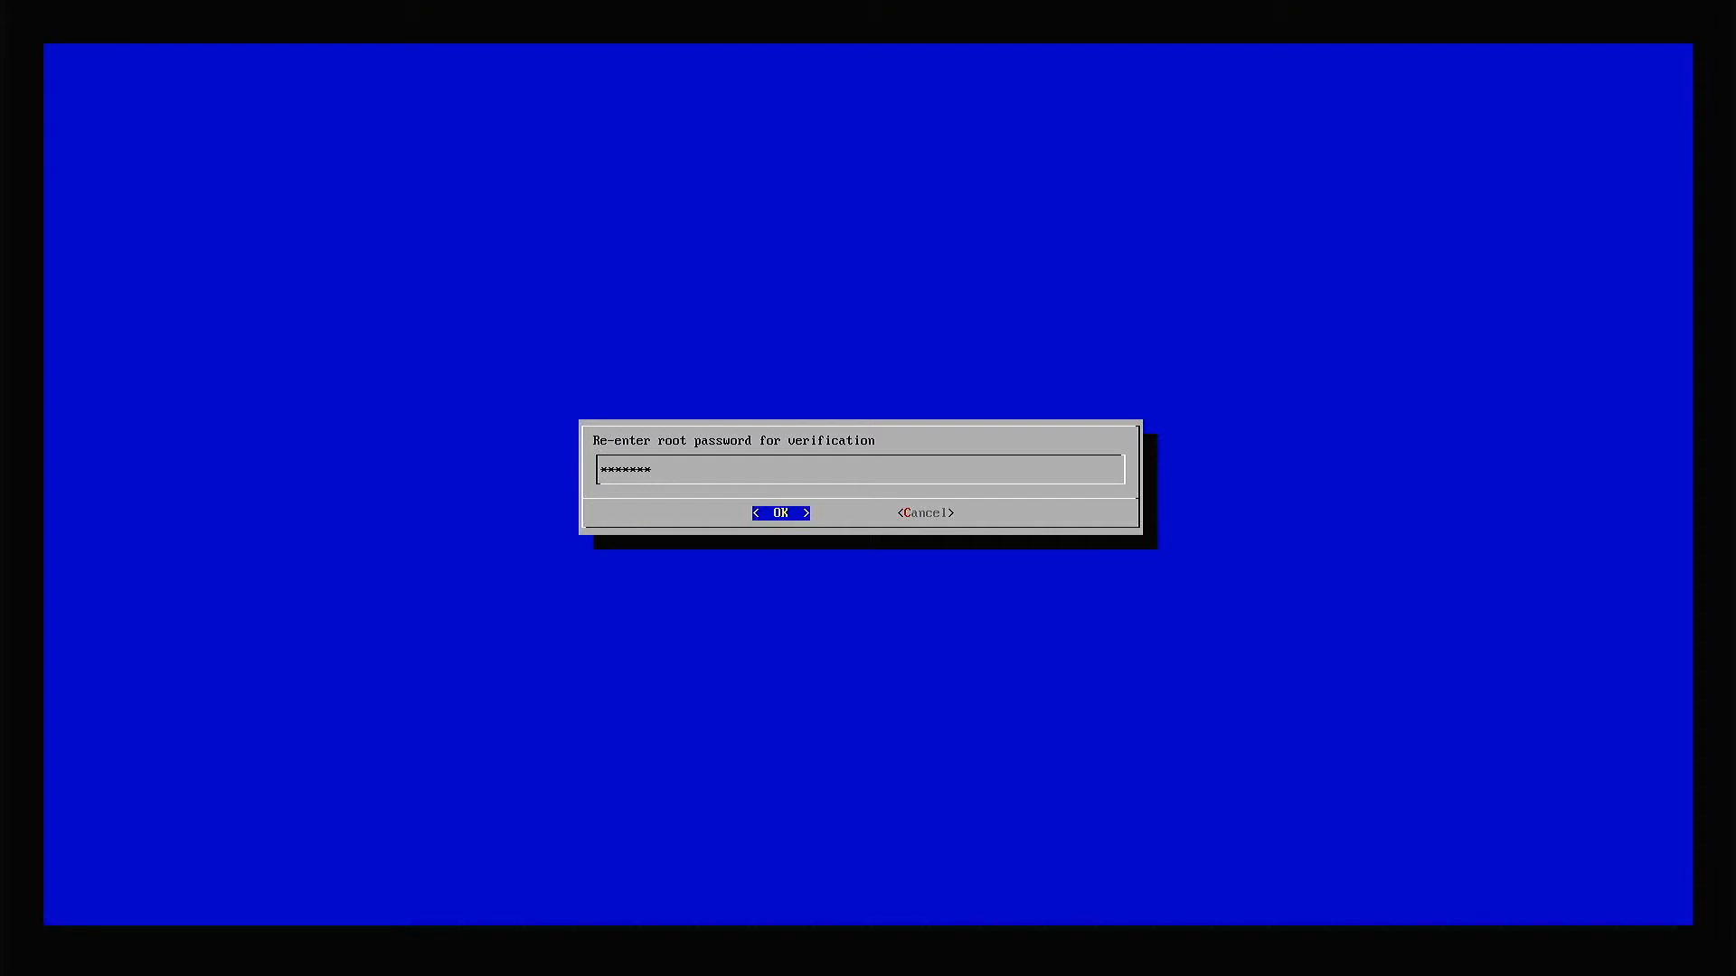
# Confirm the re-entered root password and set the system up as a public node with its assigned node number.
pyautogui.press('Return')
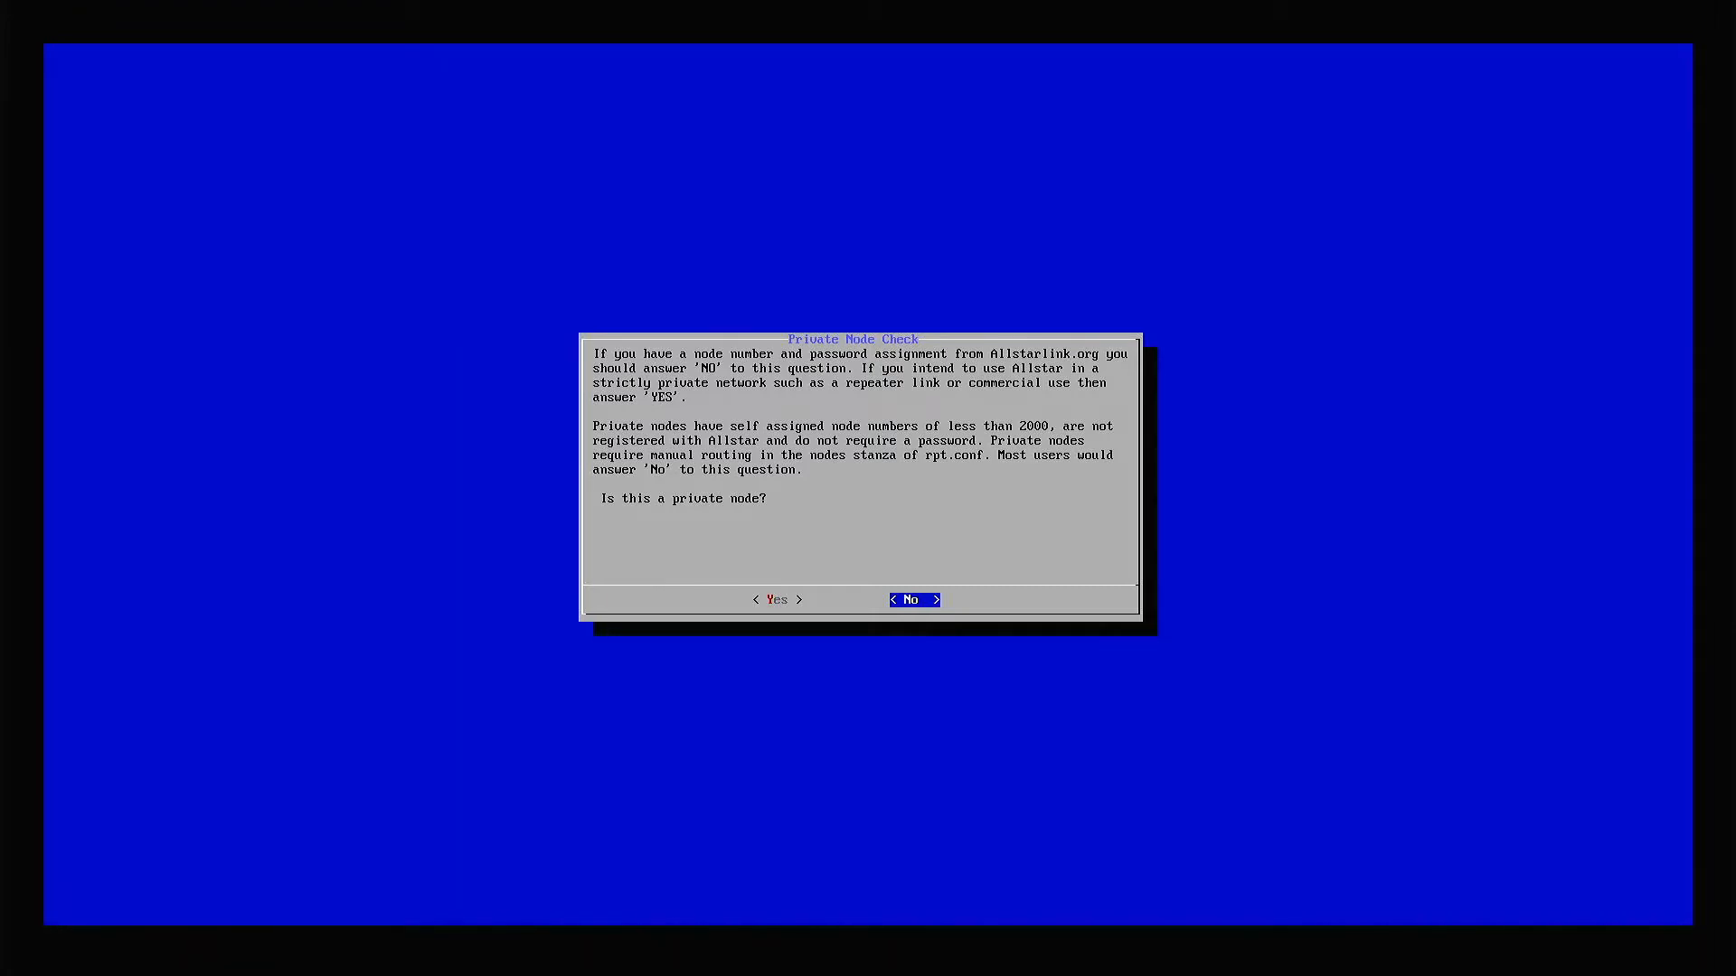
pyautogui.press('Return')
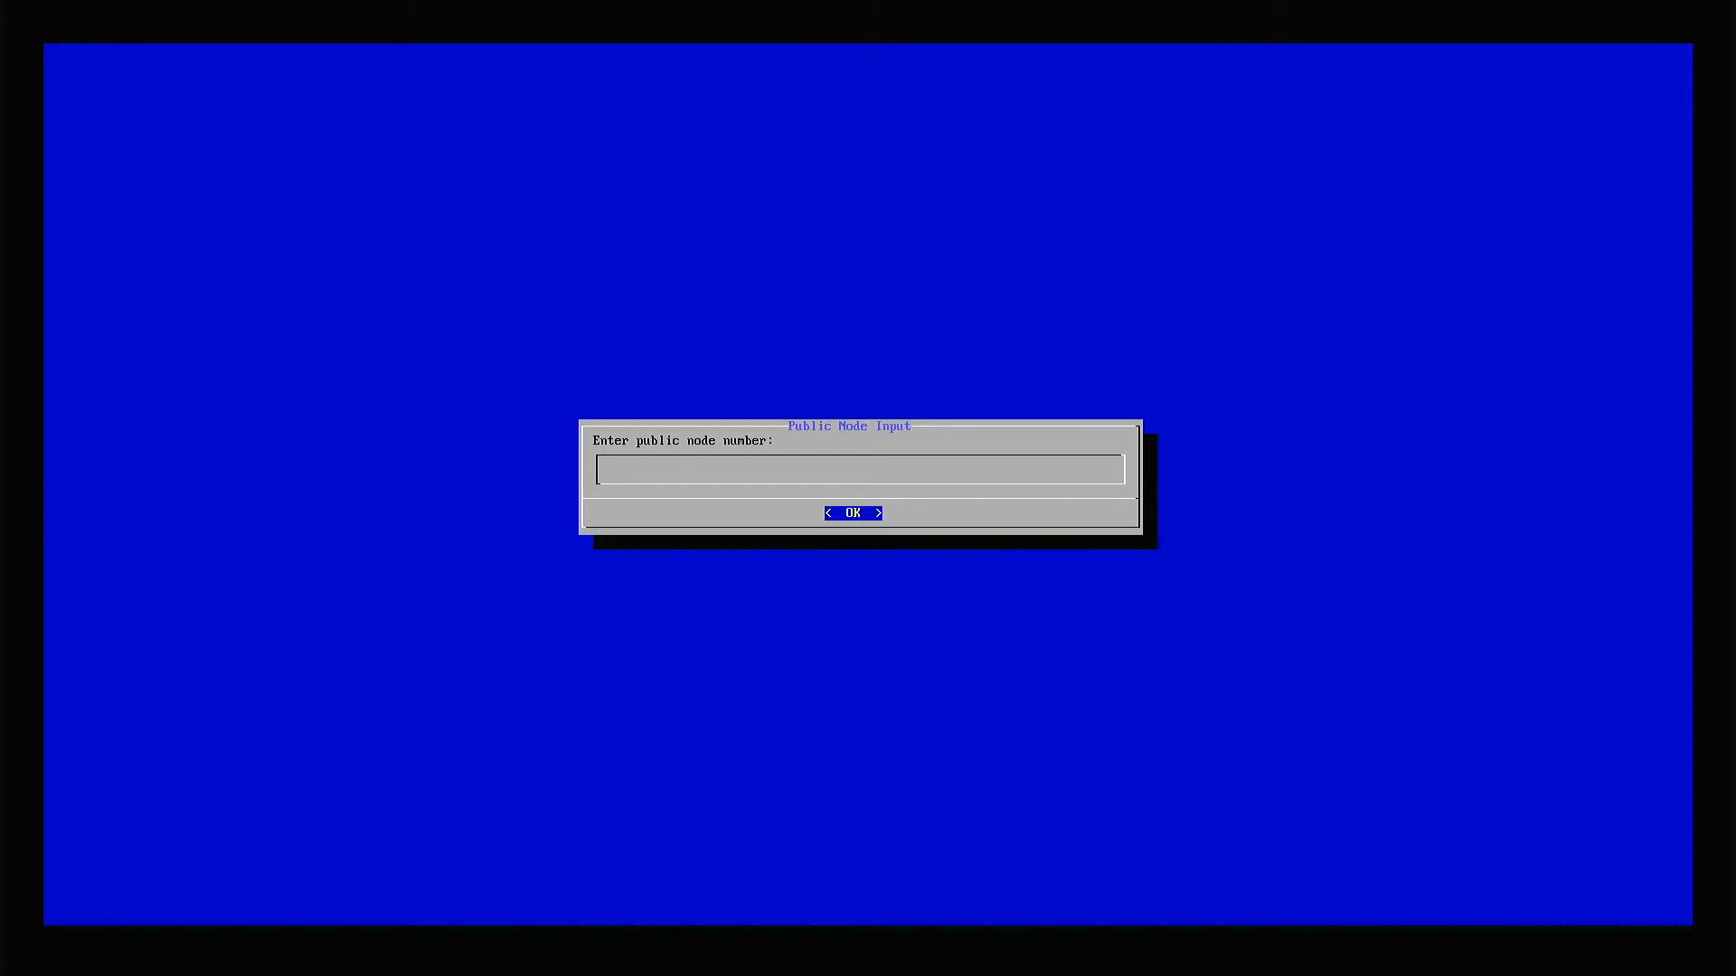
pyautogui.write('471463')
pyautogui.press('Return')
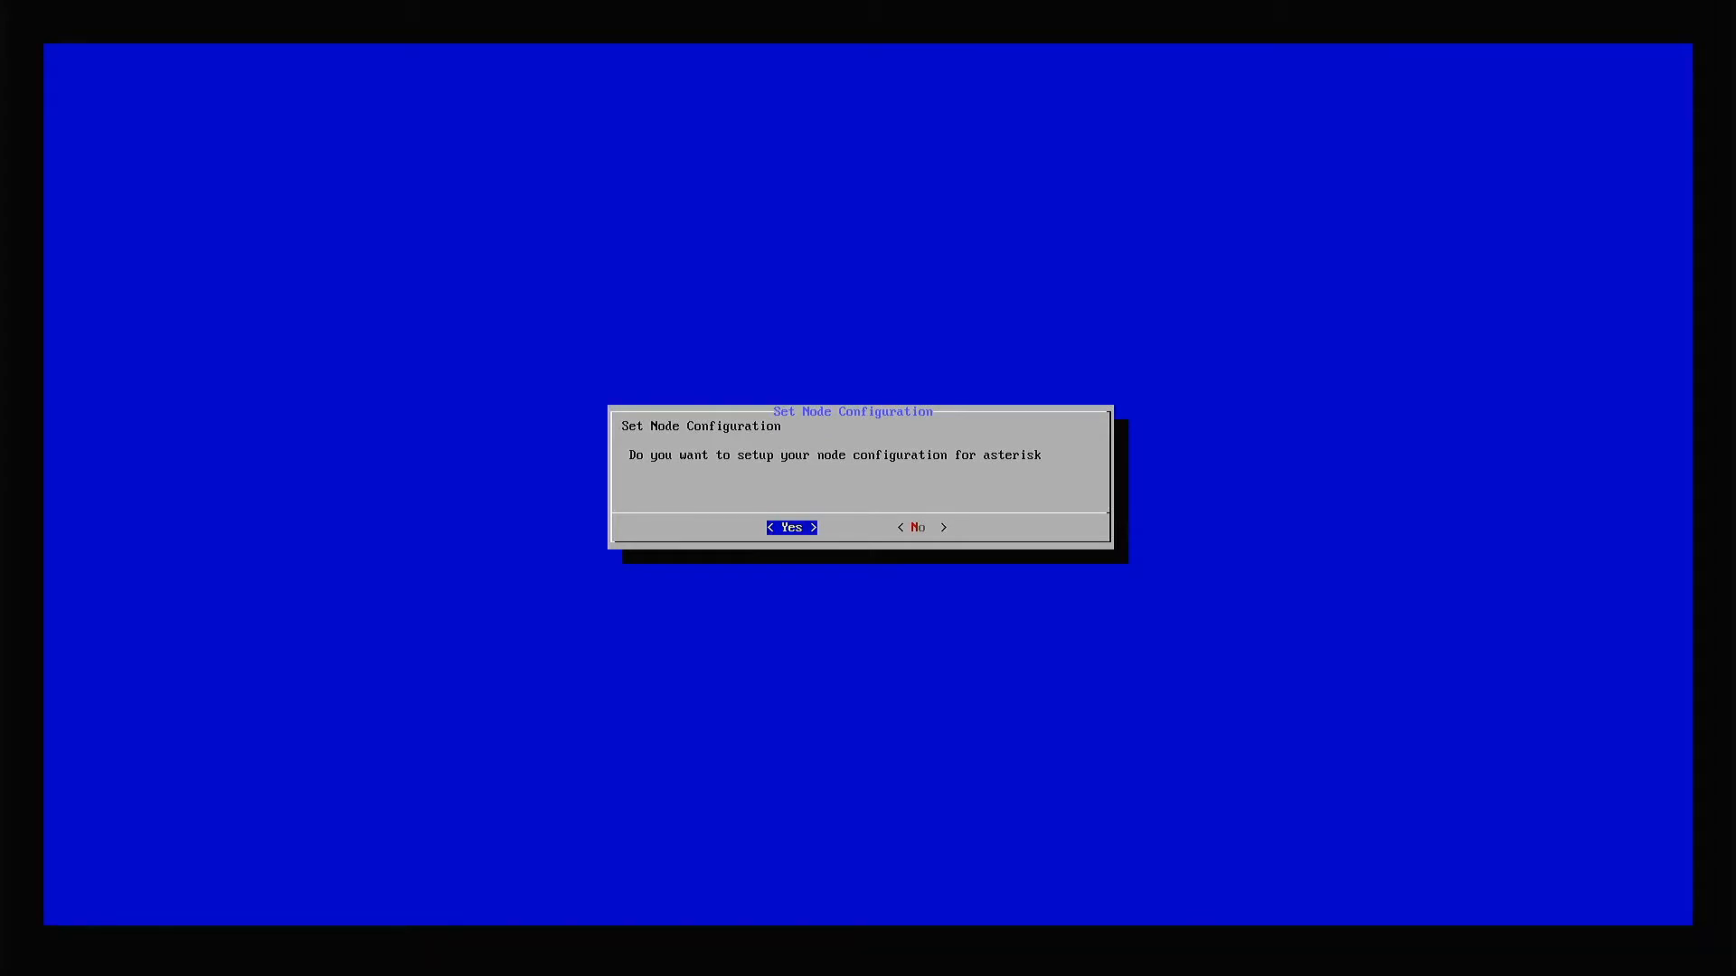
# Agree to run the Asterisk node configuration after reboot and keep the default time zone.
pyautogui.press('Return')
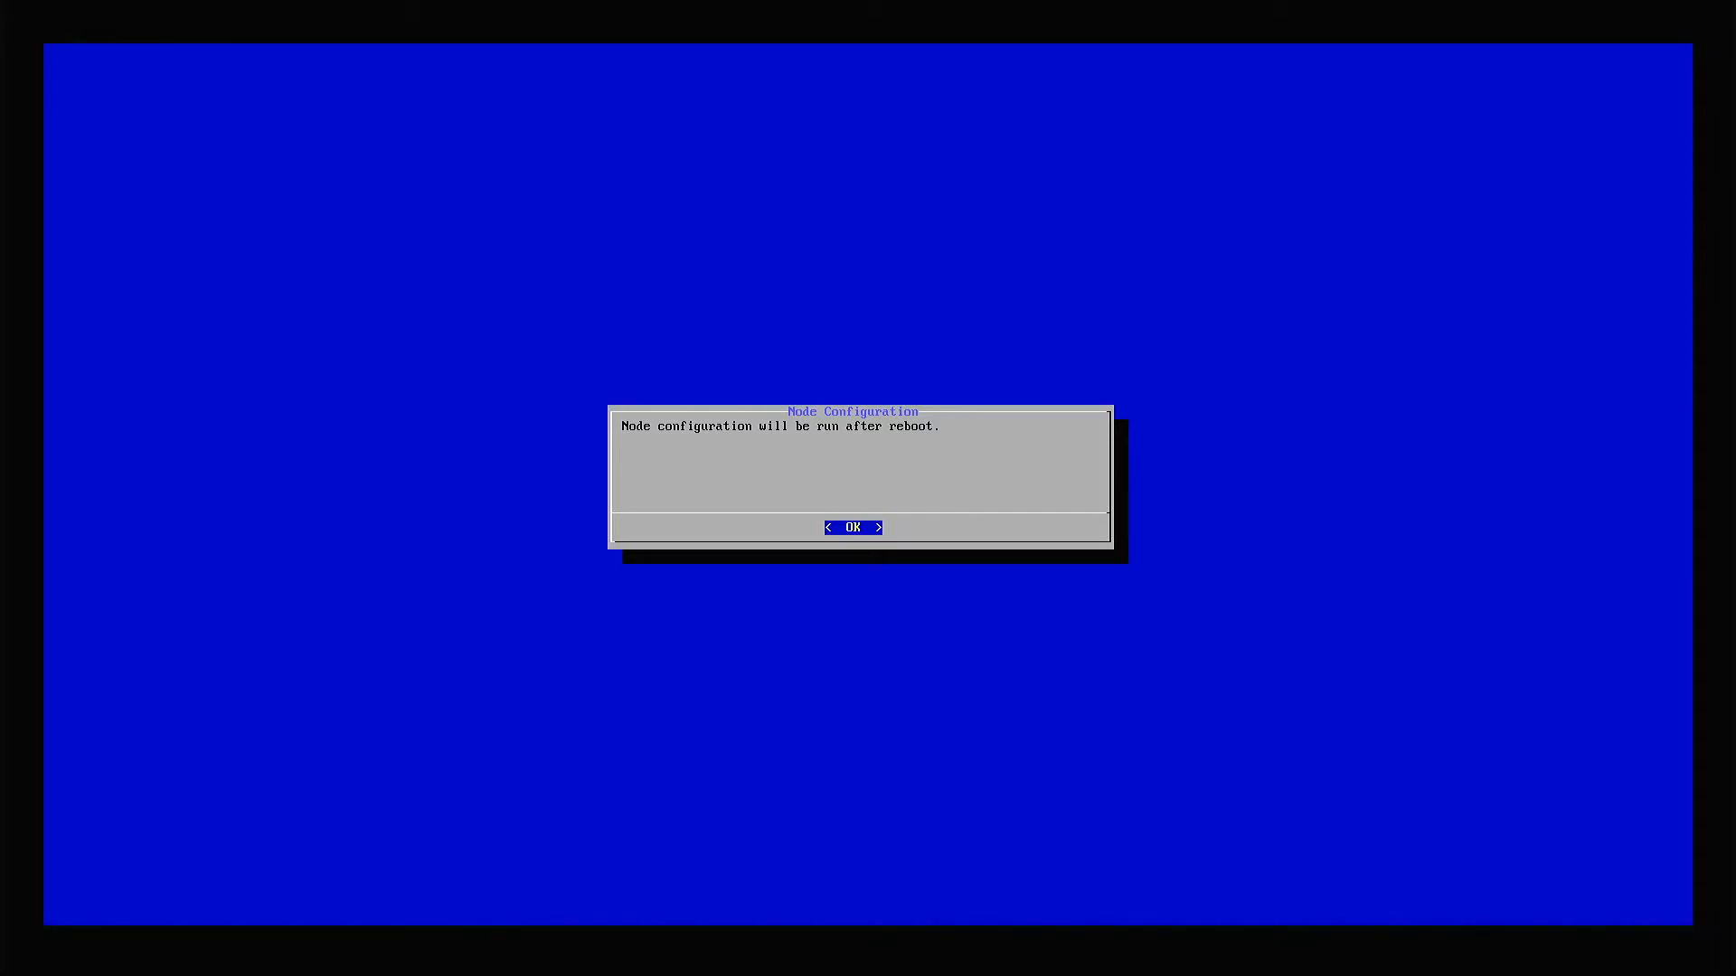
pyautogui.press('Return')
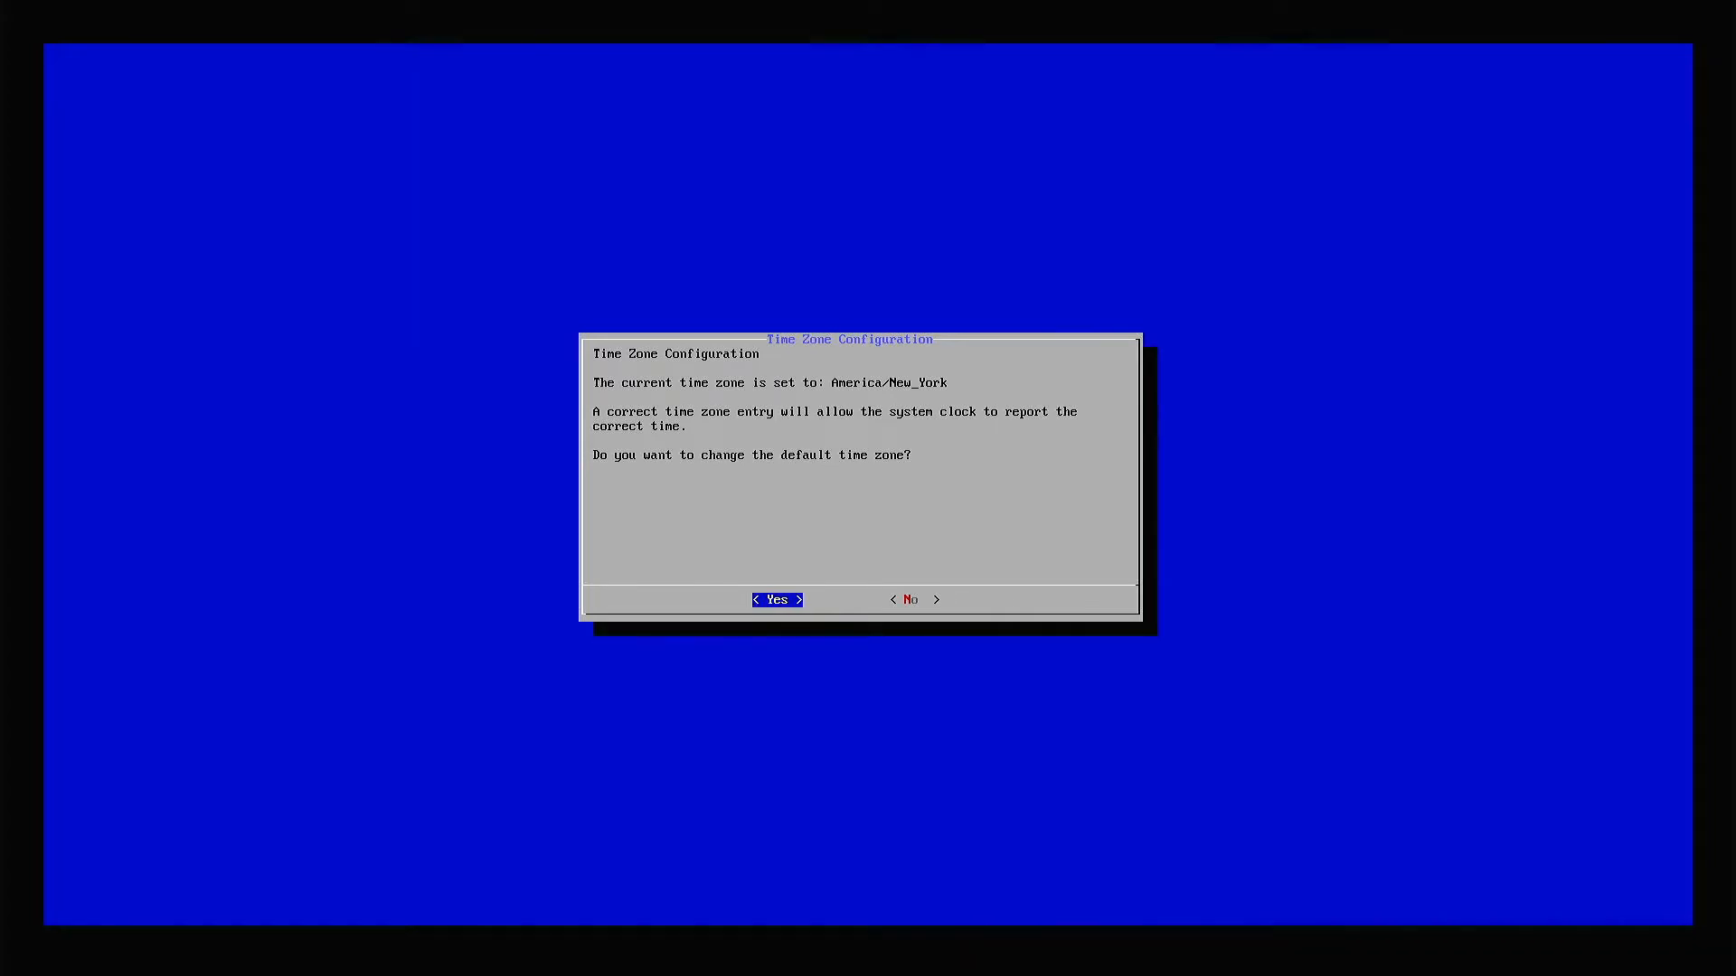
pyautogui.press('Right')
pyautogui.press('Return')
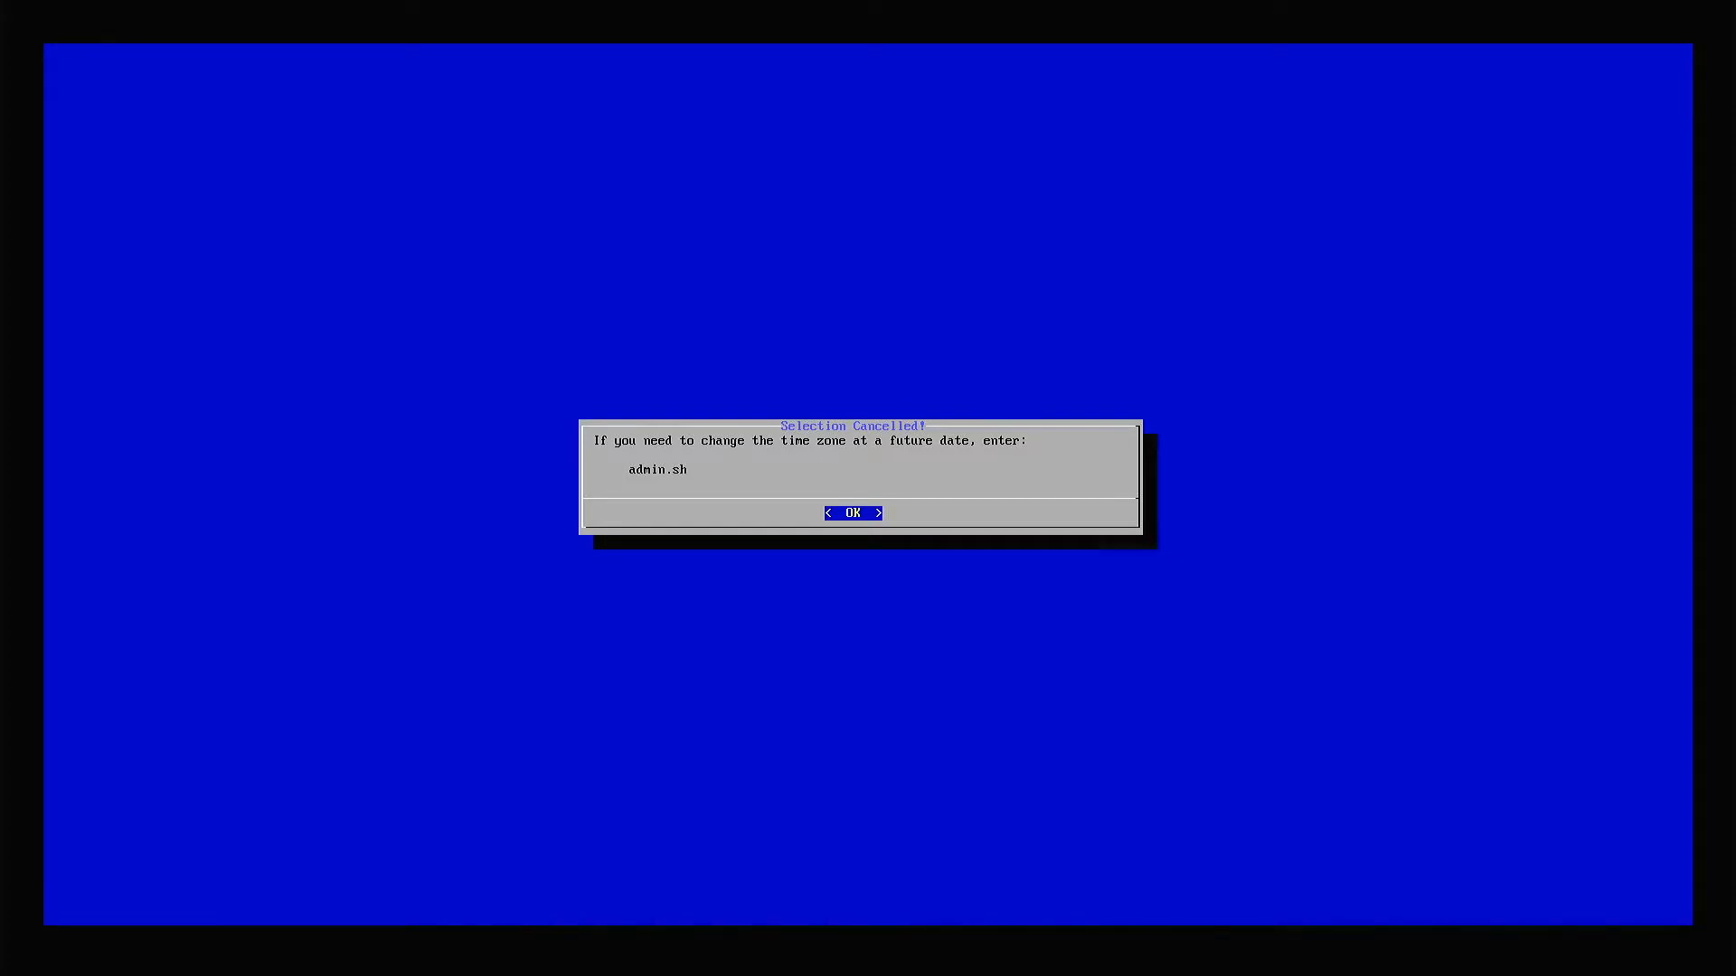
pyautogui.press('Return')
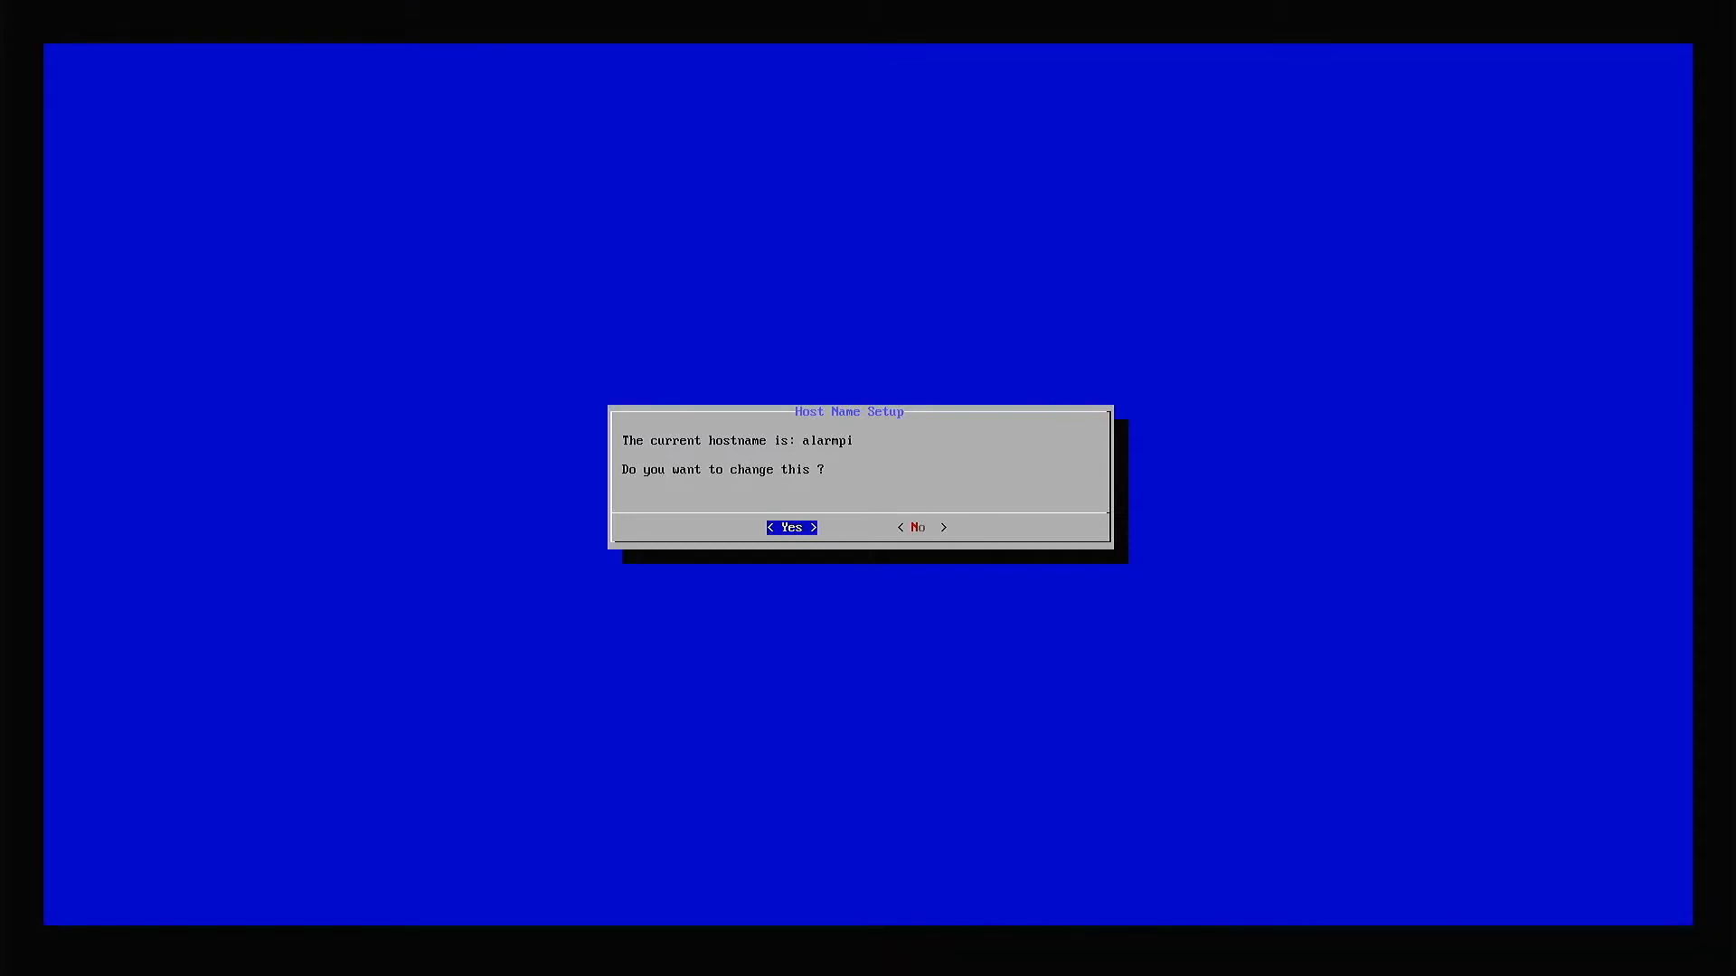
# Change the system hostname to testnode.
pyautogui.press('Return')
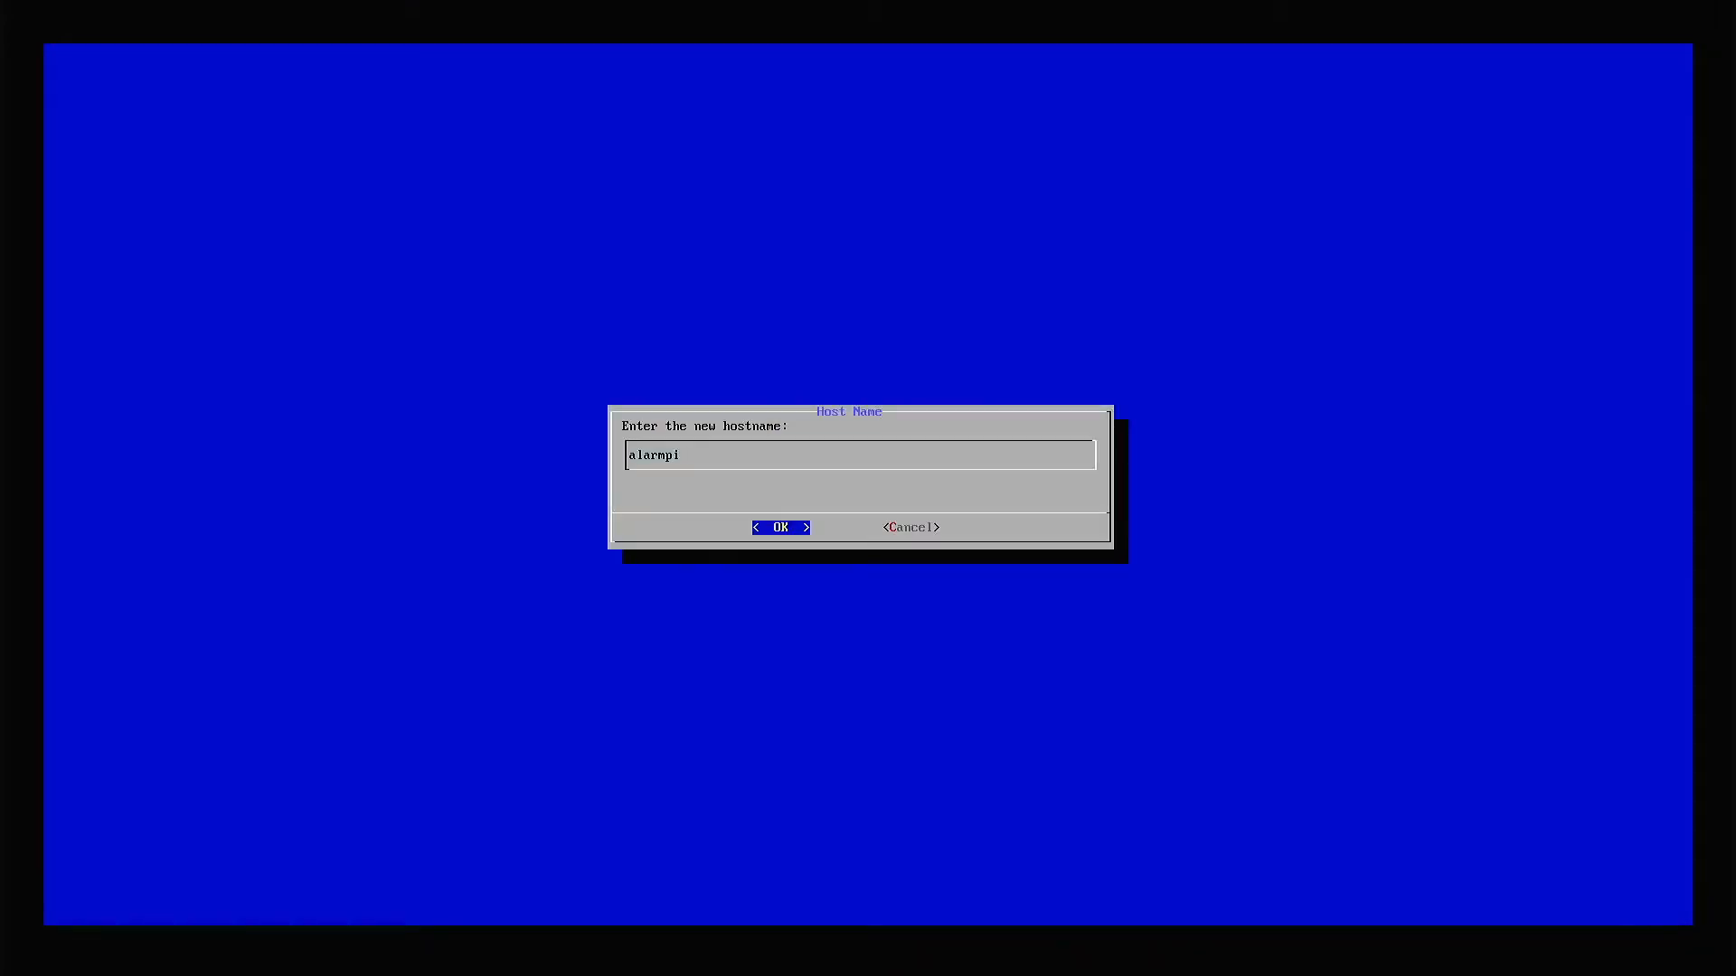
pyautogui.press('BackSpace')
pyautogui.press('BackSpace')
pyautogui.press('BackSpace')
pyautogui.press('BackSpace')
pyautogui.press('BackSpace')
pyautogui.press('BackSpace')
pyautogui.press('BackSpace')
pyautogui.write('testnode')
pyautogui.press('Return')
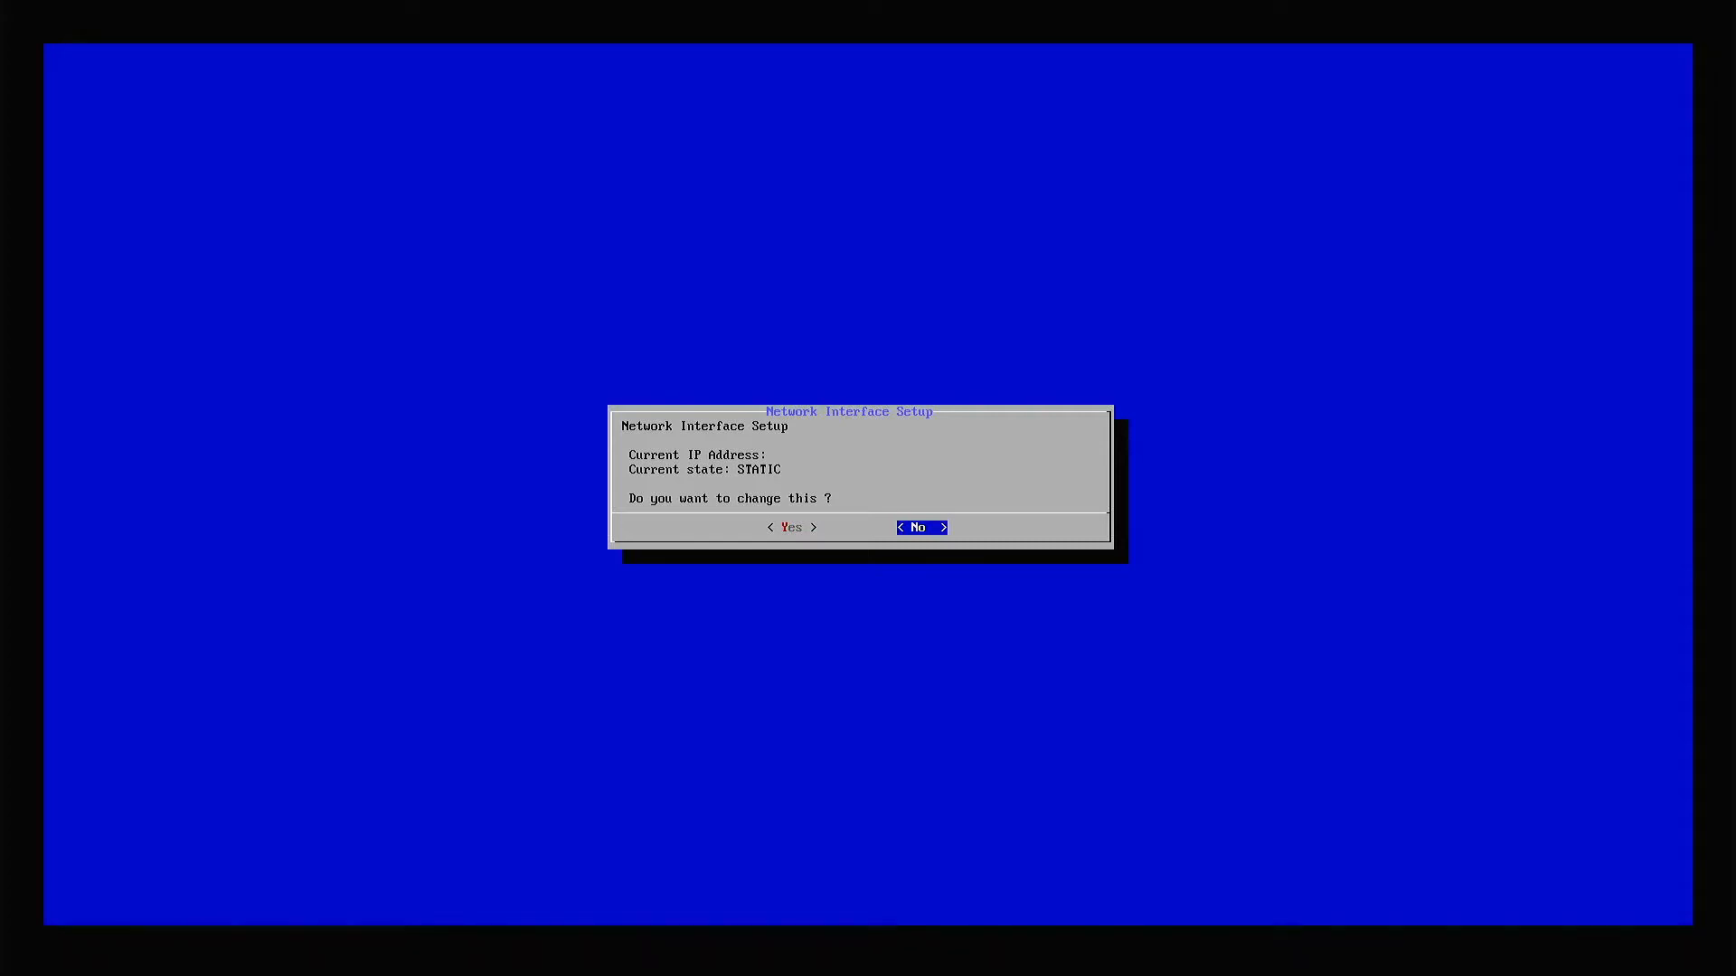
# Leave the network interface and SSH port settings as they are and reboot the system.
pyautogui.press('Return')
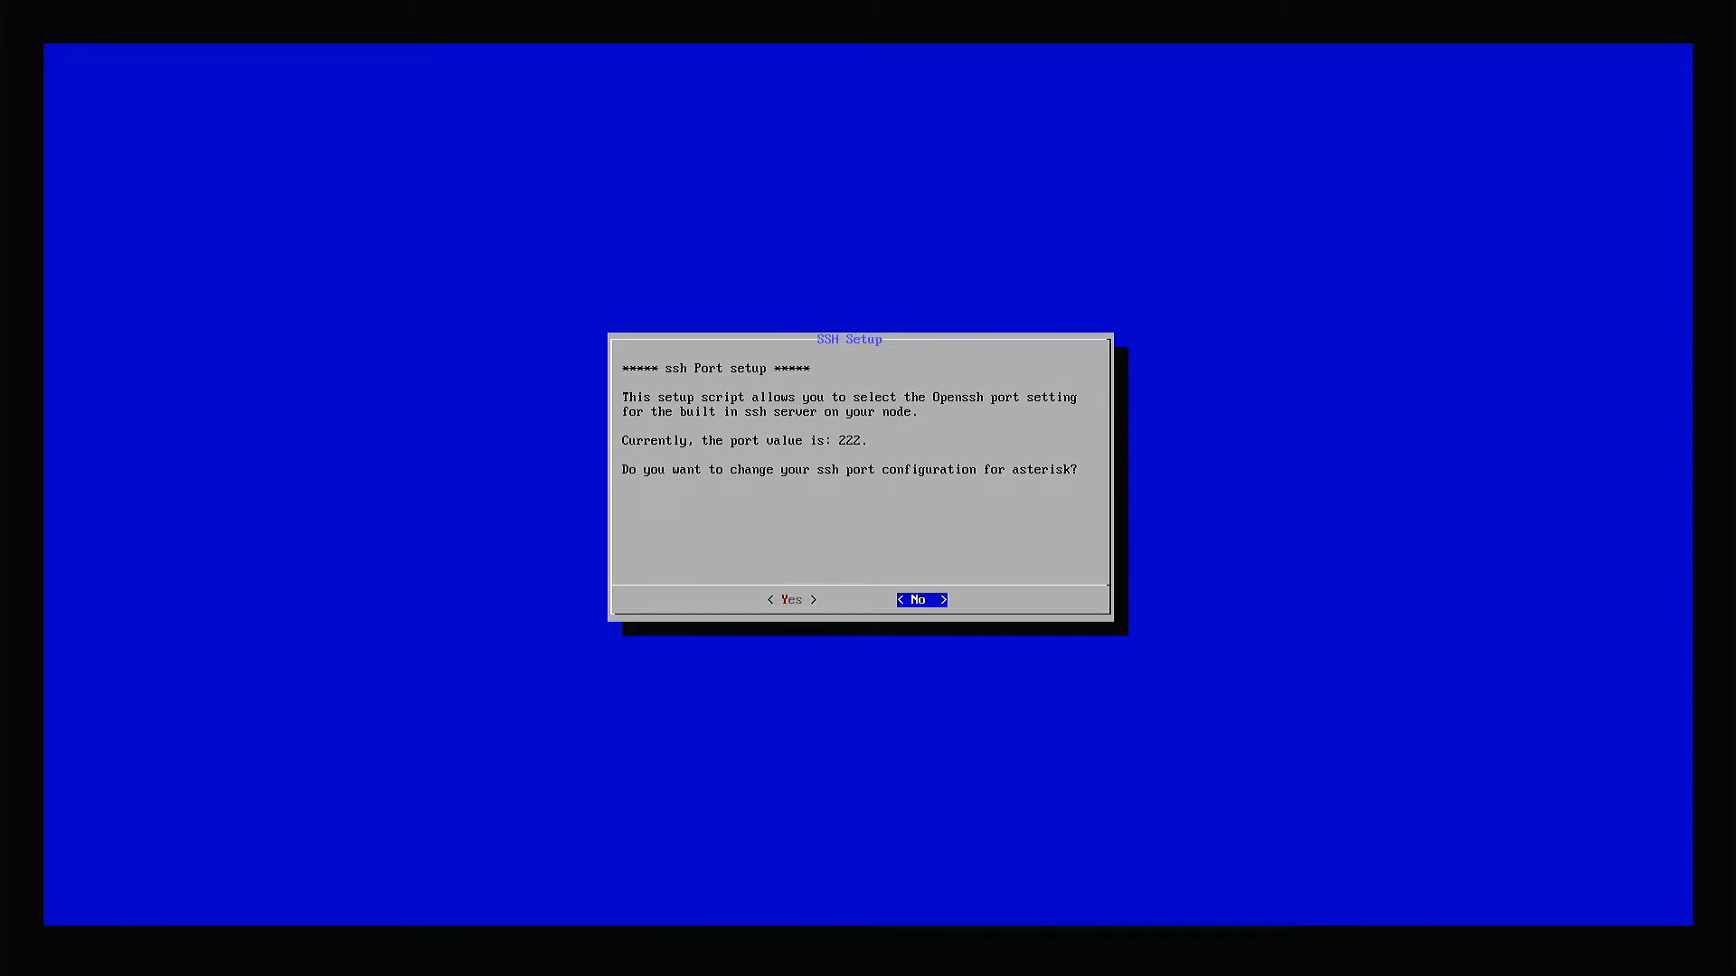
pyautogui.press('Return')
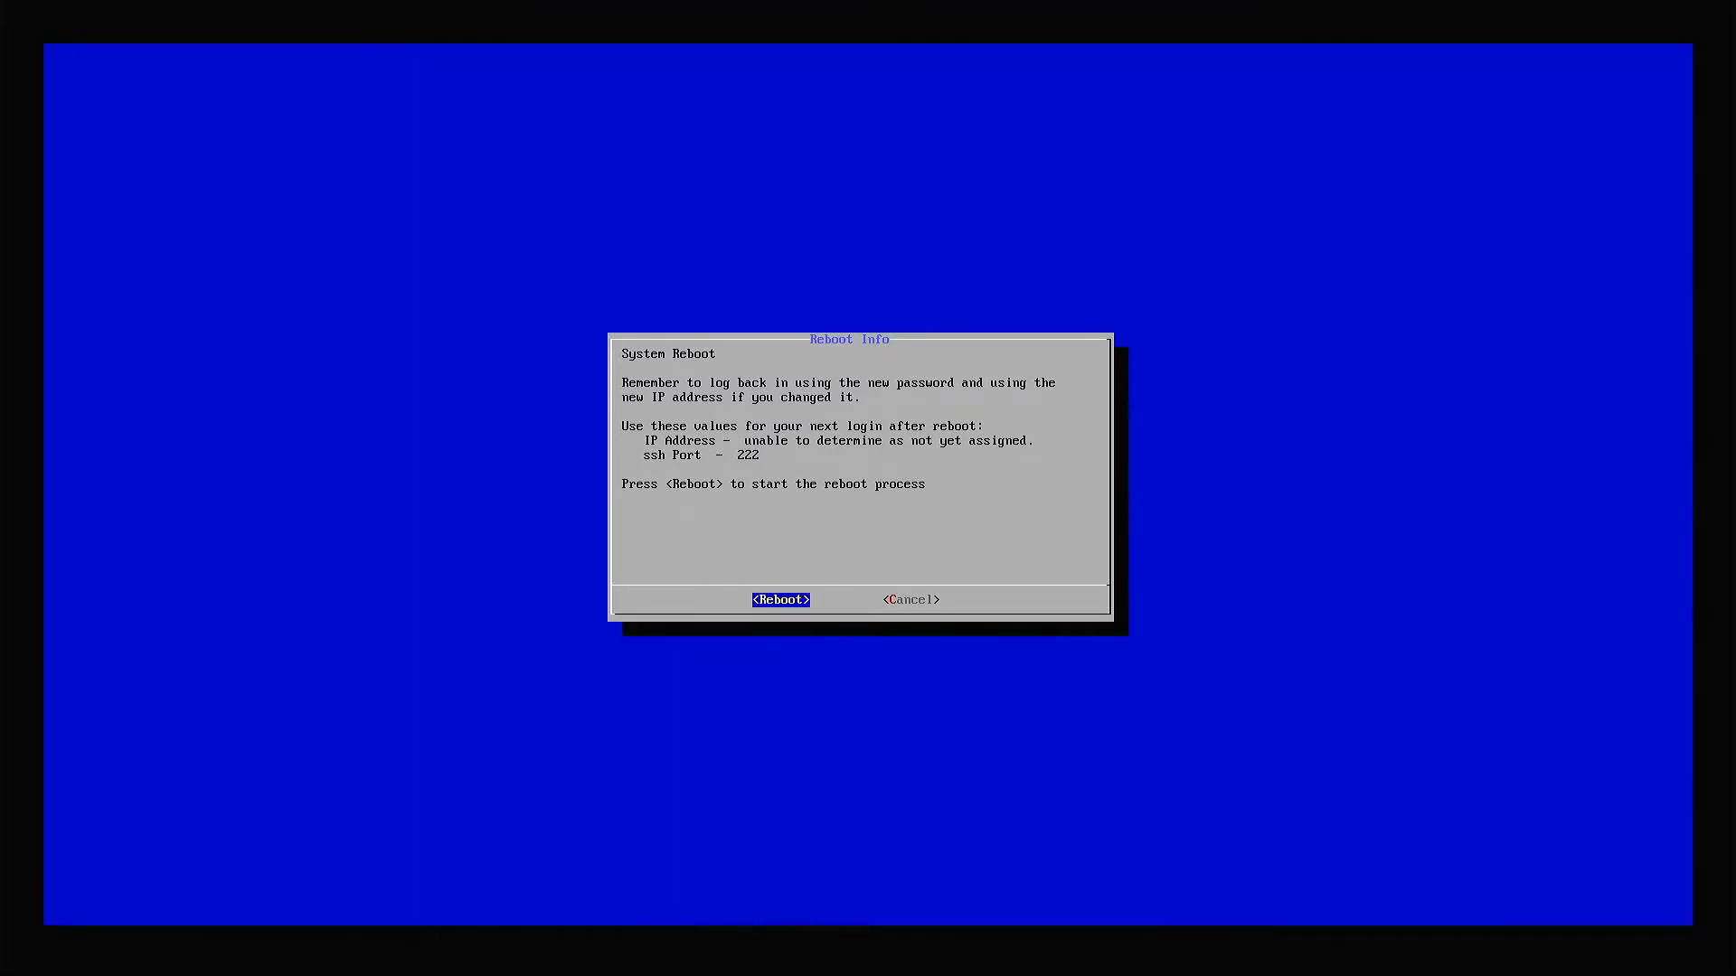
pyautogui.press('Return')
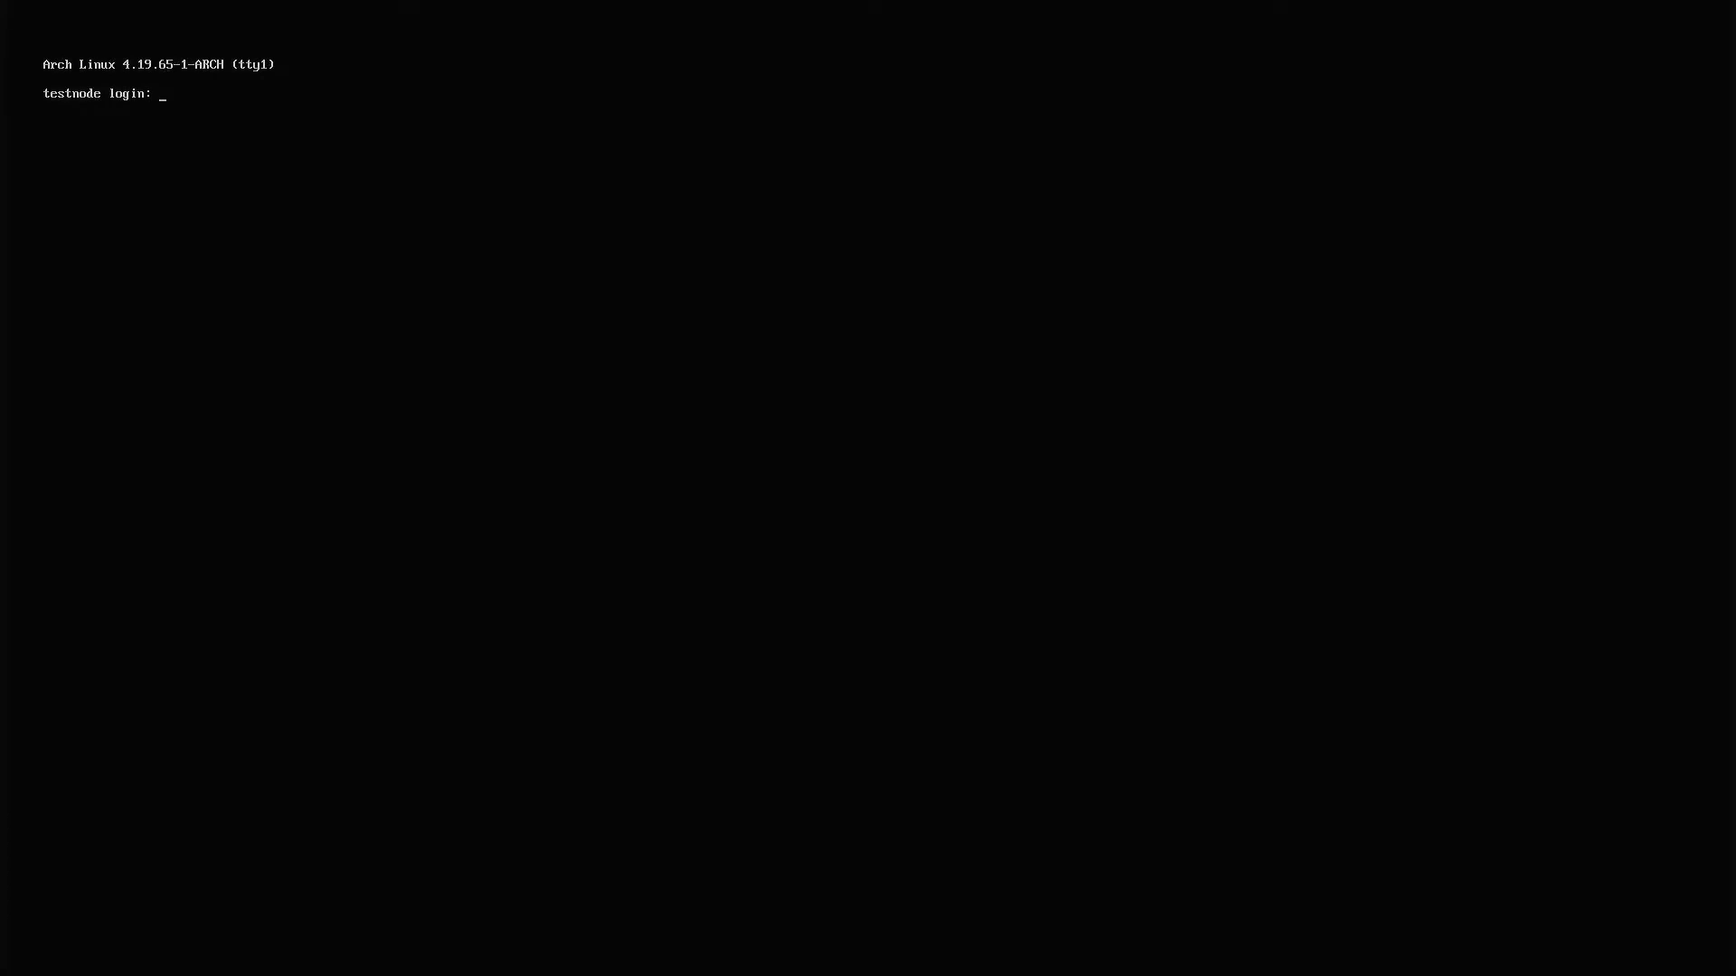
# Log in to testnode as root with the root password.
pyautogui.write('oot')
pyautogui.press('Return')
pyautogui.press('Return')
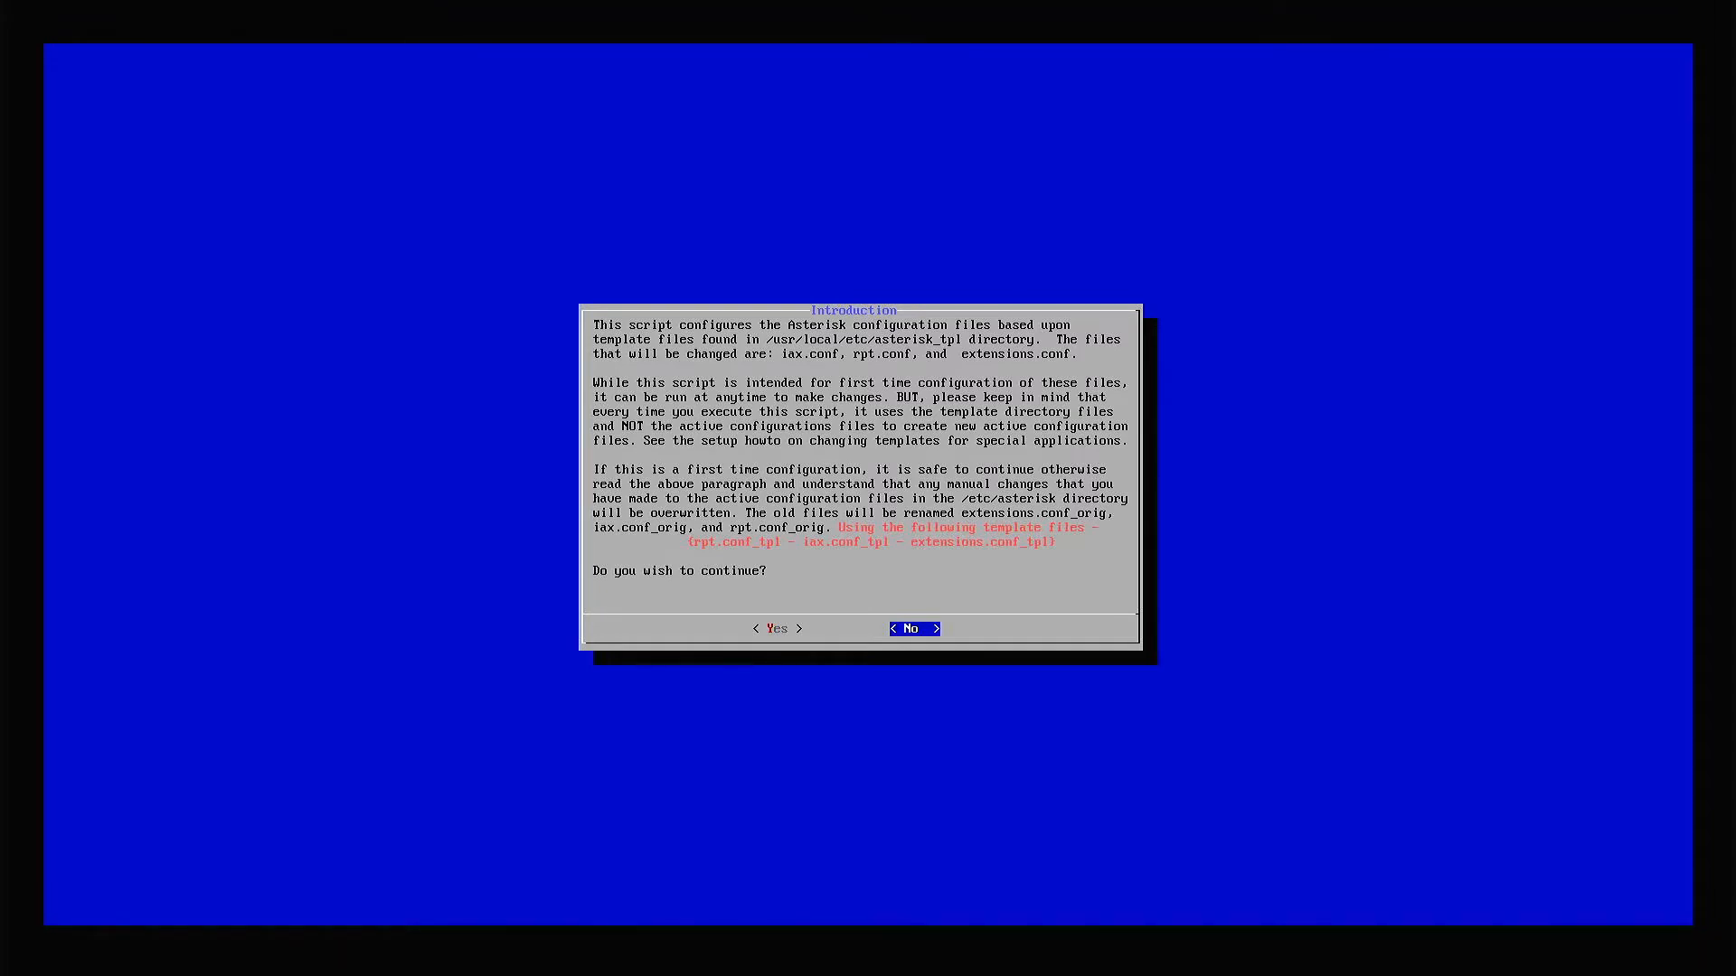
# Continue with the Asterisk configuration, accepting the prefilled node number and entering the operator's station call sign.
pyautogui.press('Left')
pyautogui.press('Return')
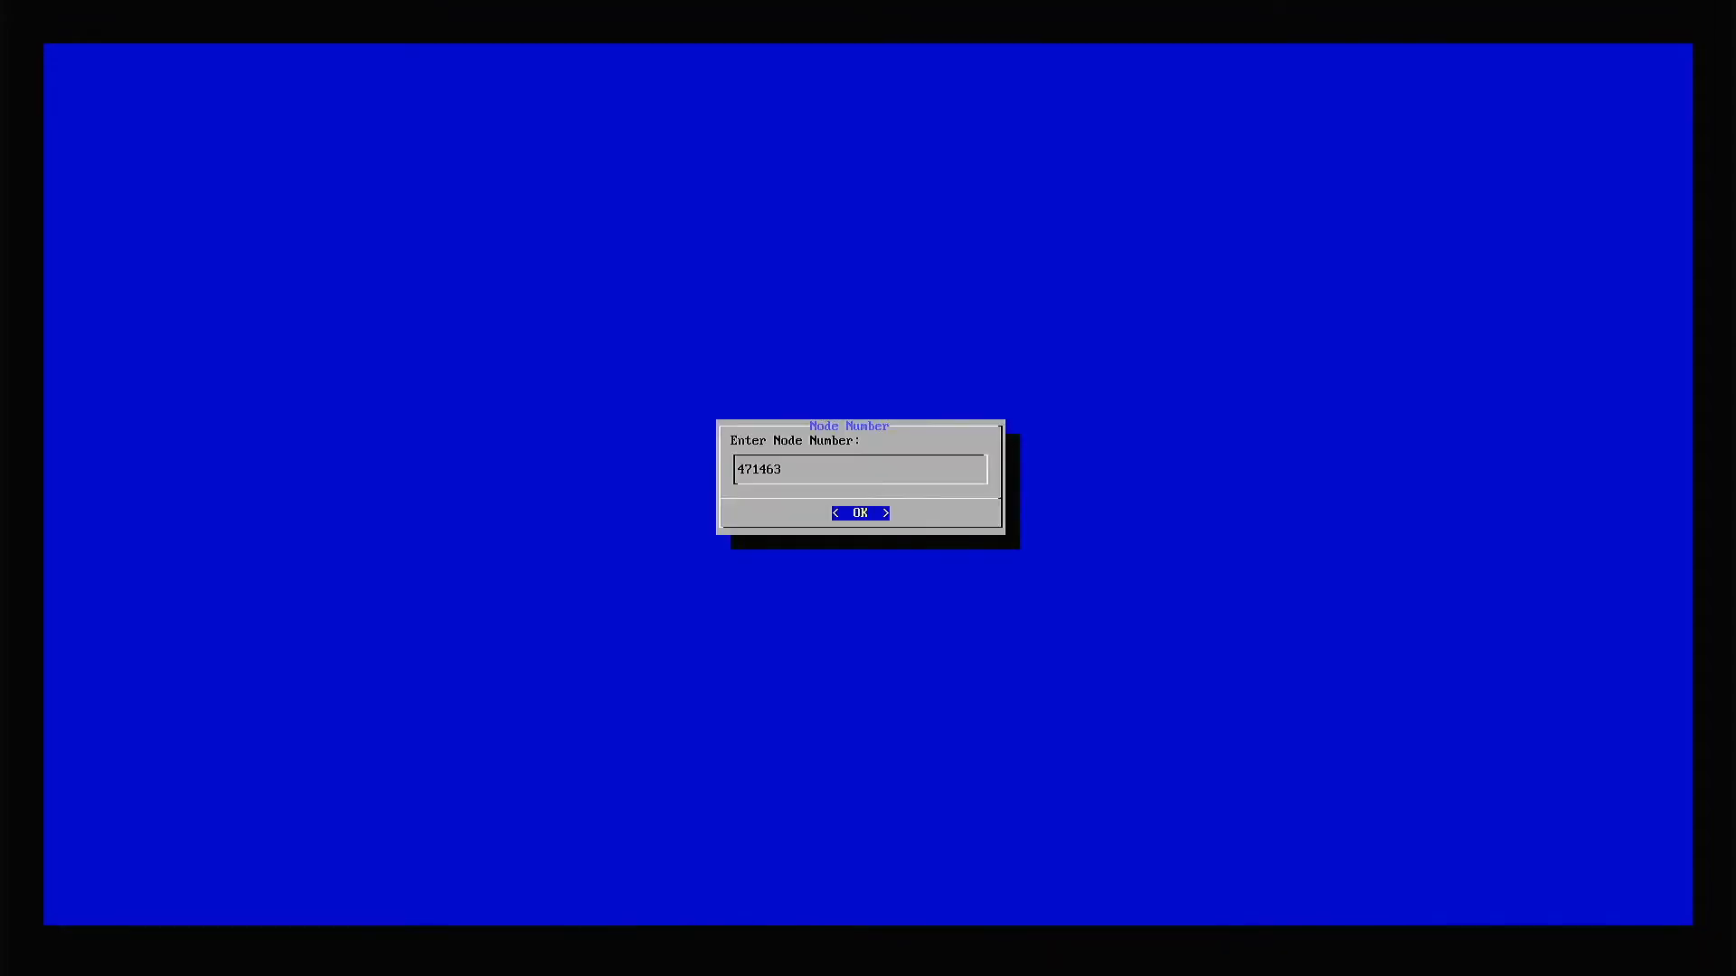
pyautogui.press('Return')
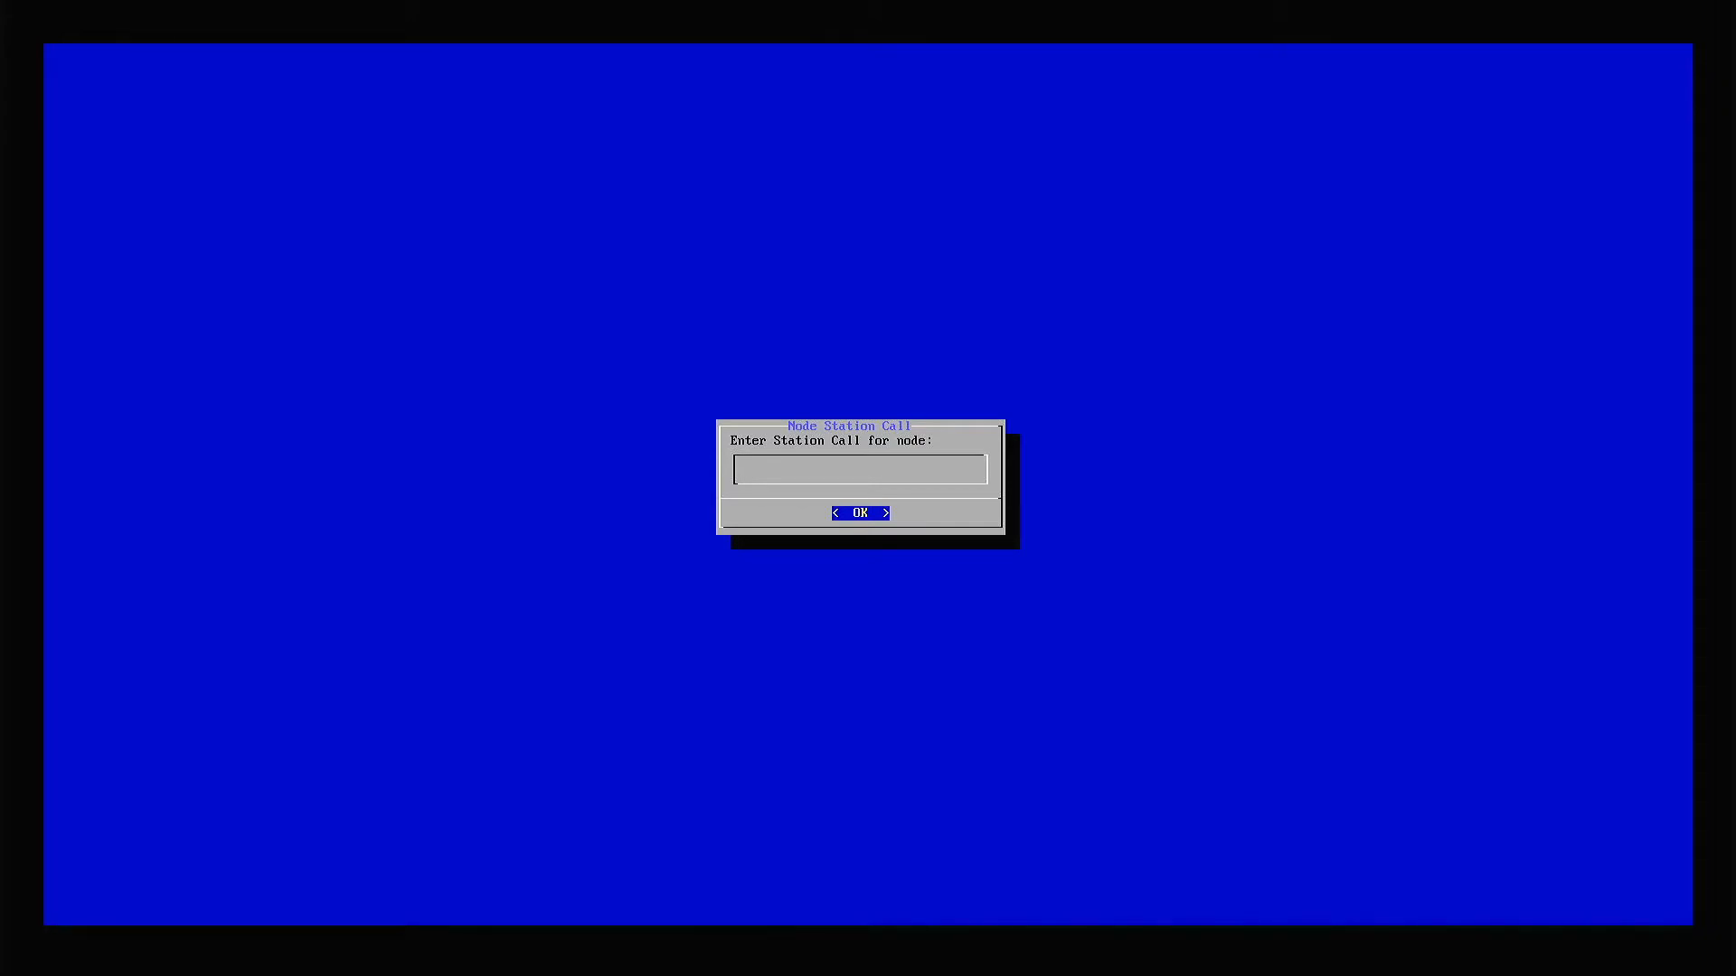
pyautogui.write('kg4fjc')
pyautogui.press('Return')
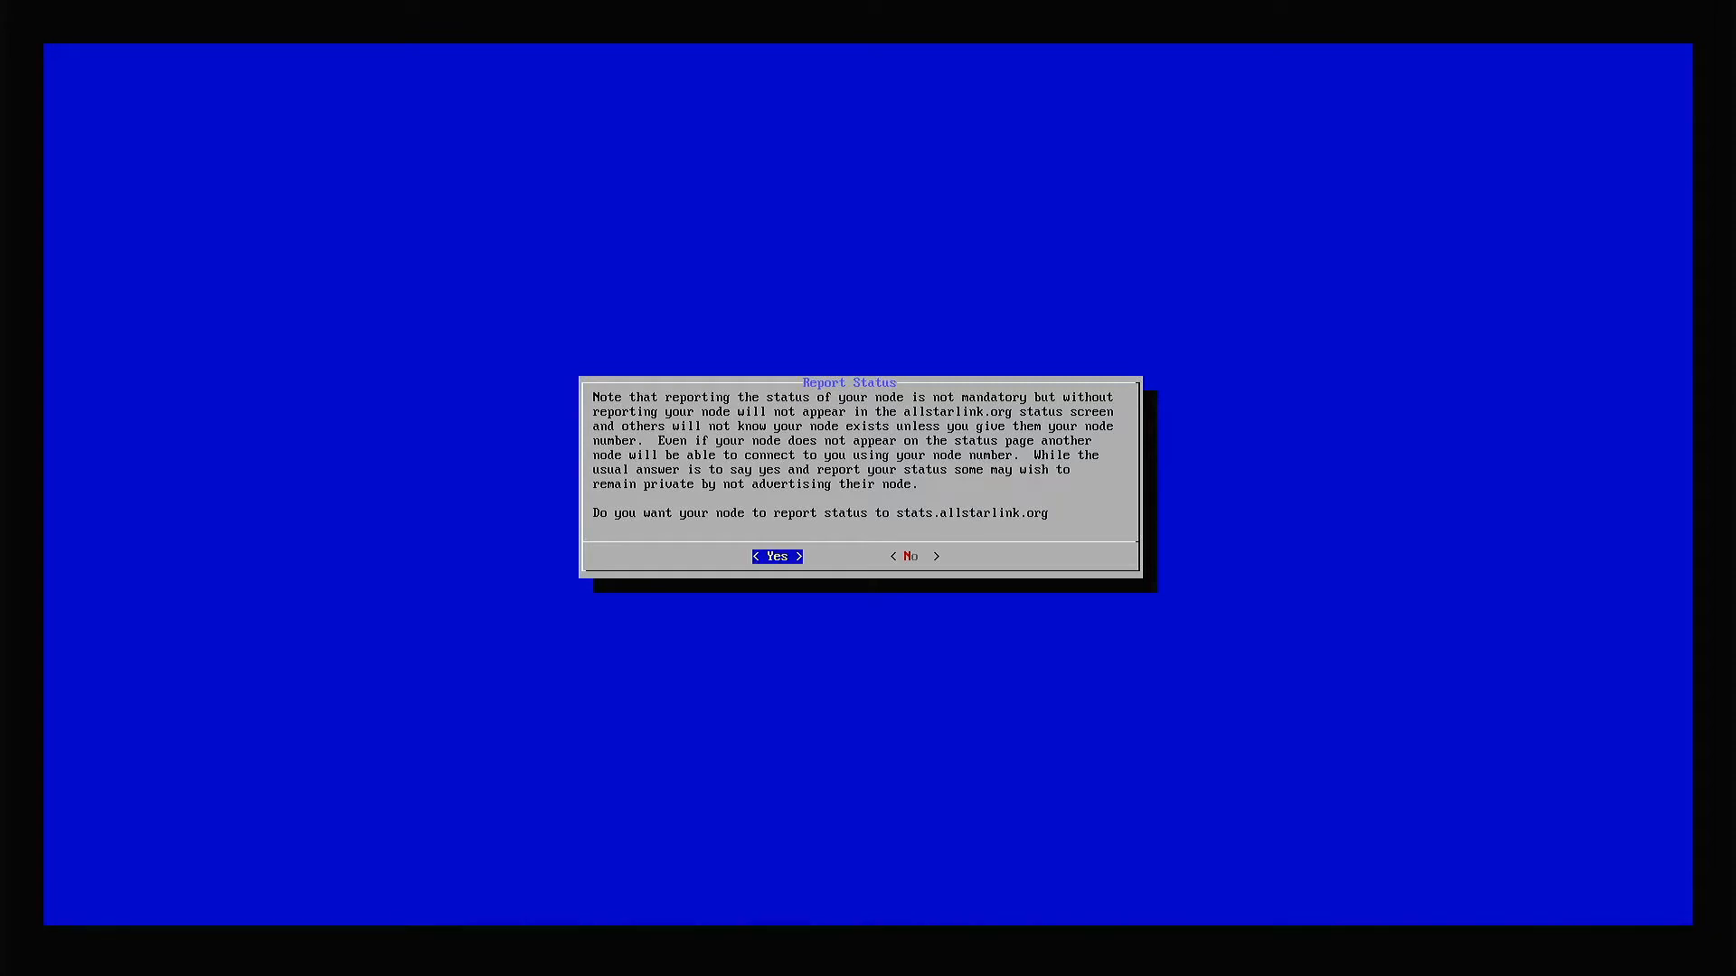
# Have the node report status to stats.allstarlink.org, using the default CW id and bind port 4569.
pyautogui.press('Return')
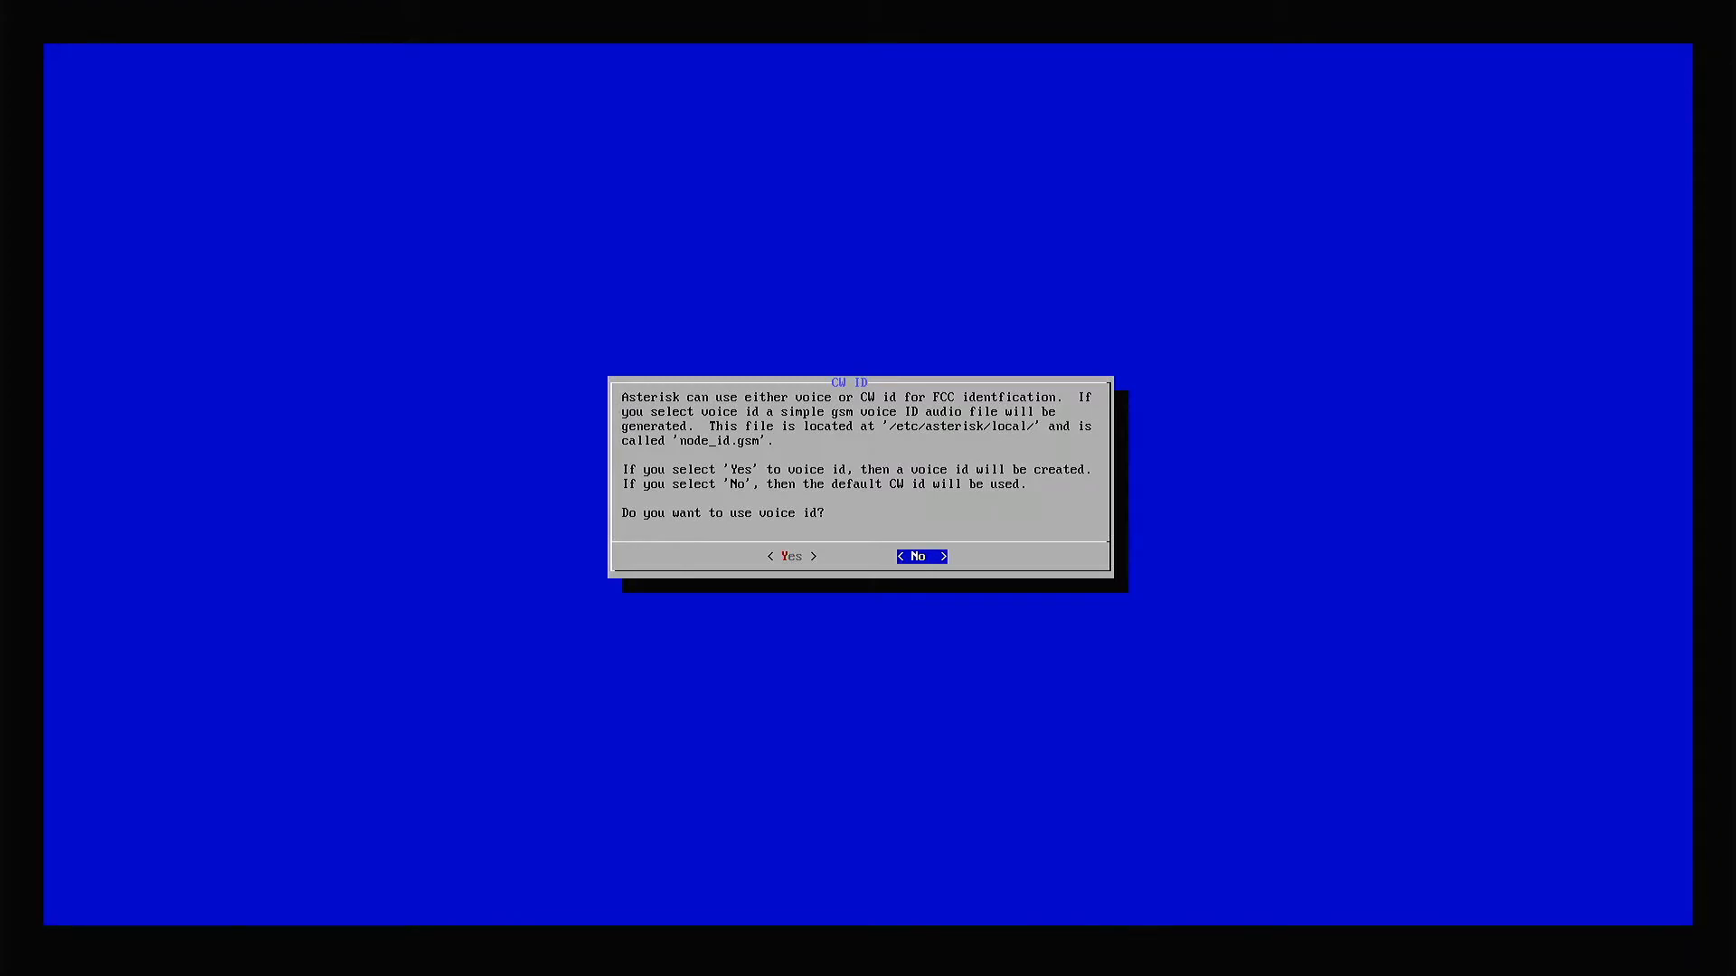
pyautogui.press('Return')
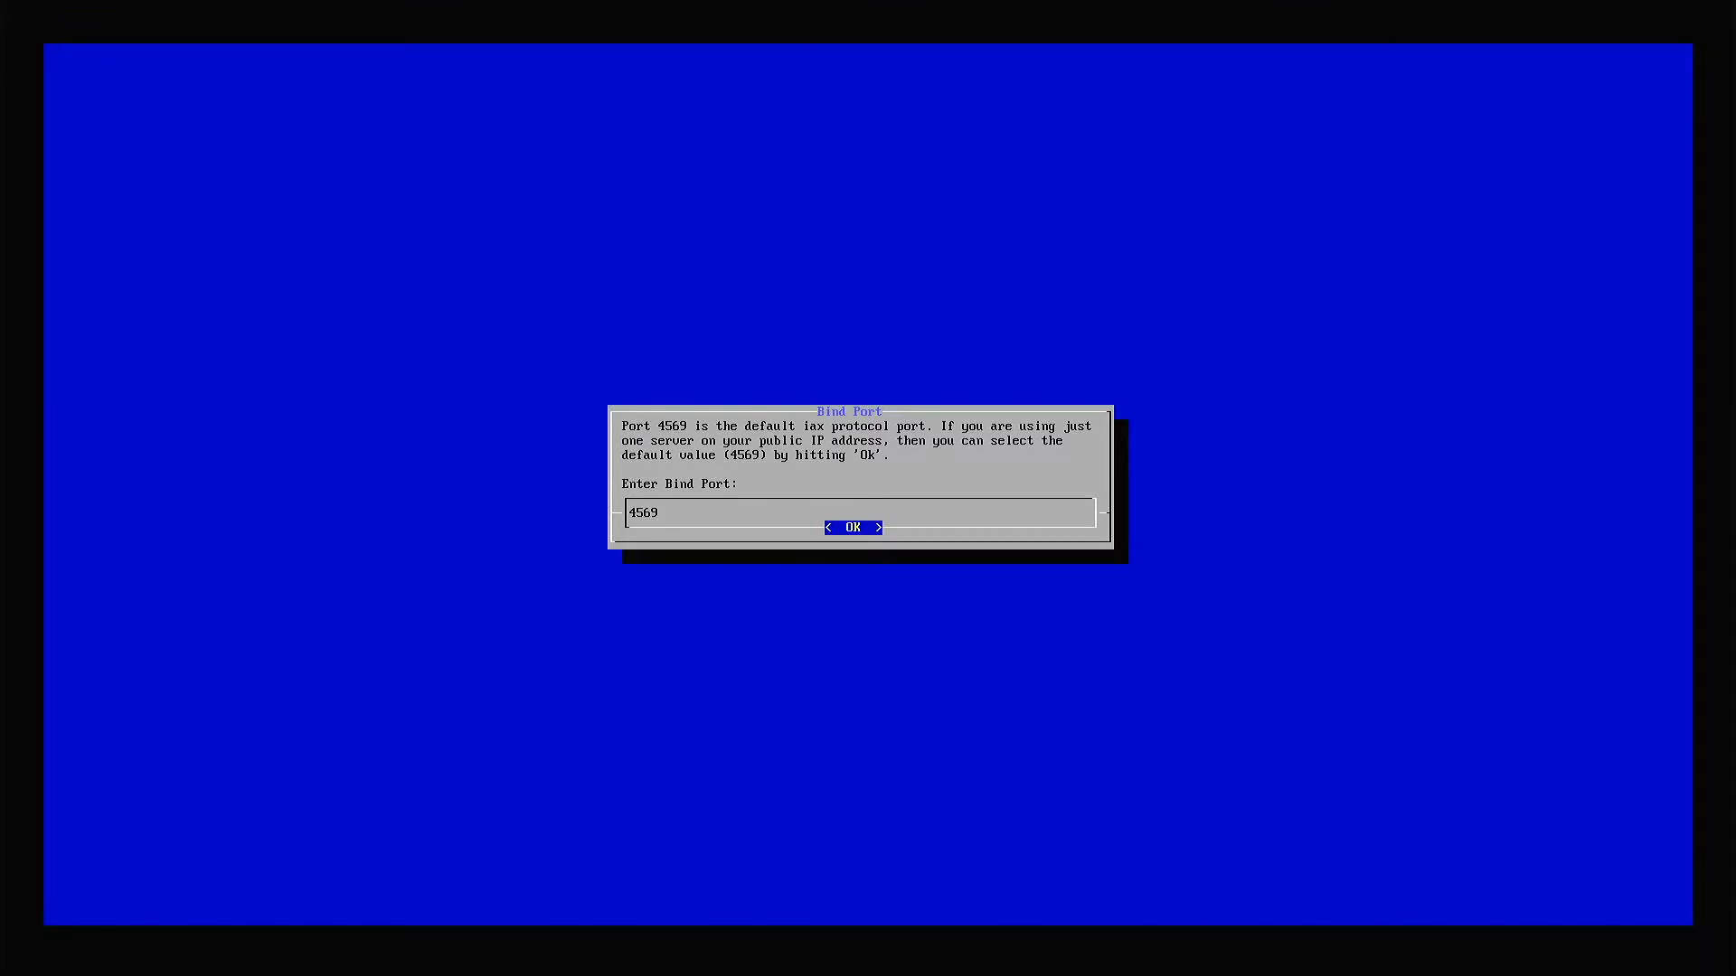
pyautogui.press('Return')
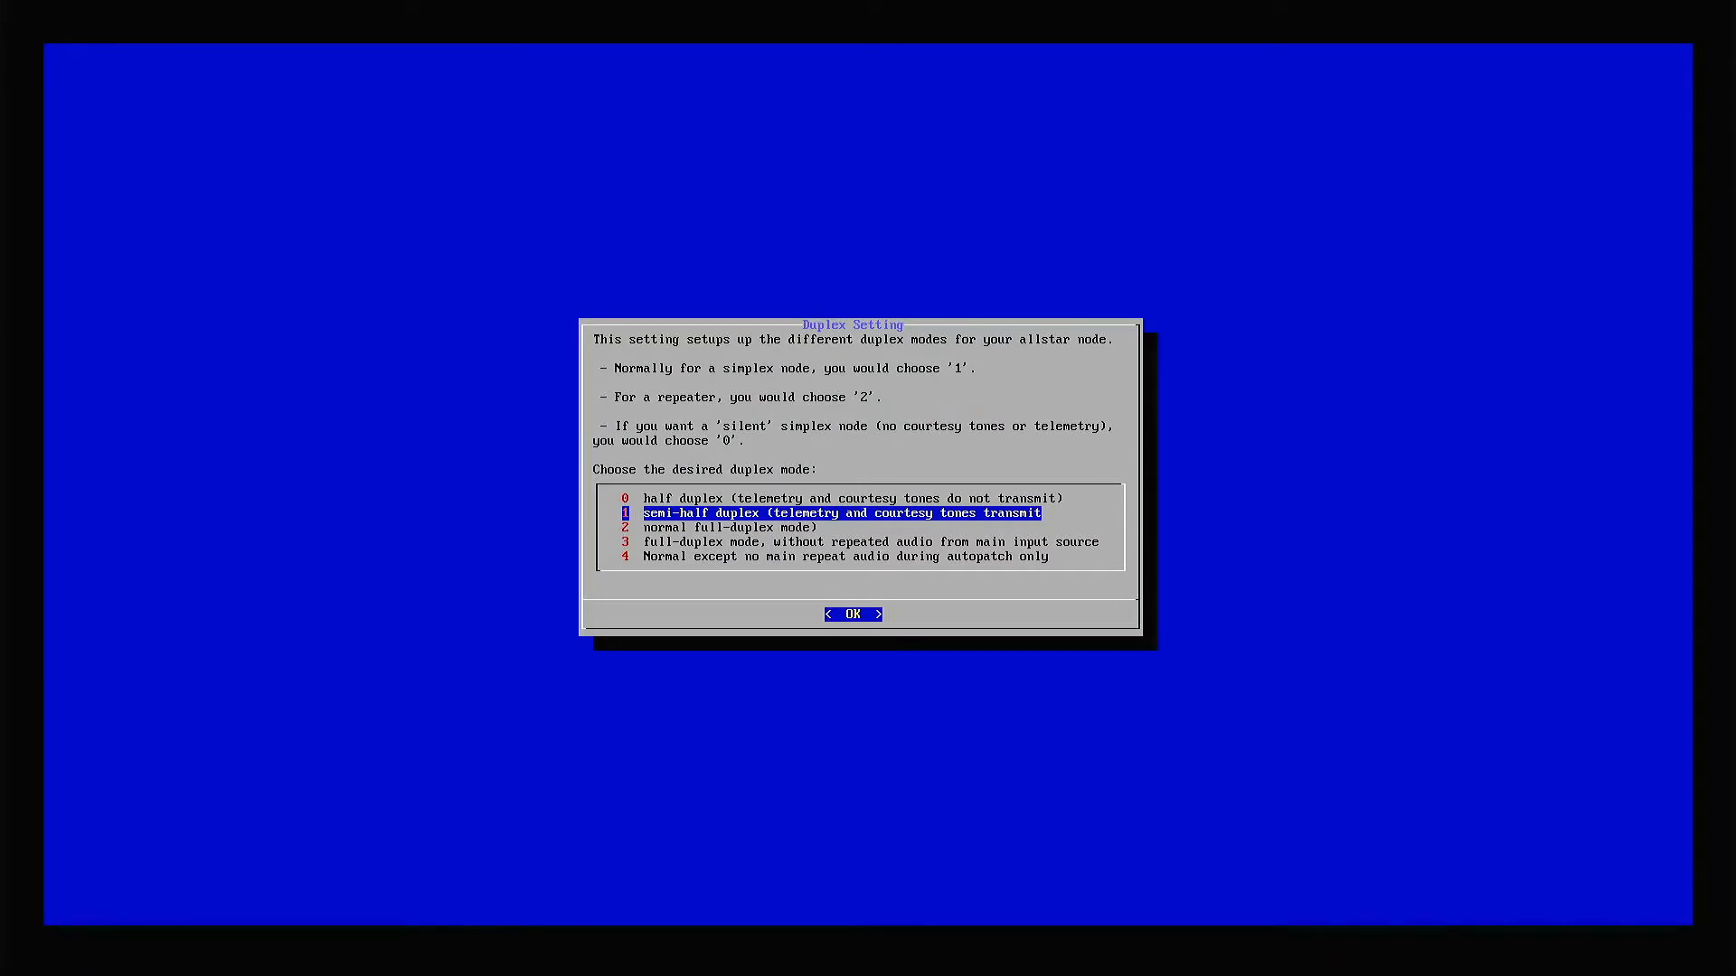
# Set the duplex mode to 1, semi-half duplex with telemetry and courtesy tones transmitted.
pyautogui.press('Up')
pyautogui.press('Down')
pyautogui.press('Up')
pyautogui.press('Down')
pyautogui.press('Up')
pyautogui.press('Down')
pyautogui.press('Up')
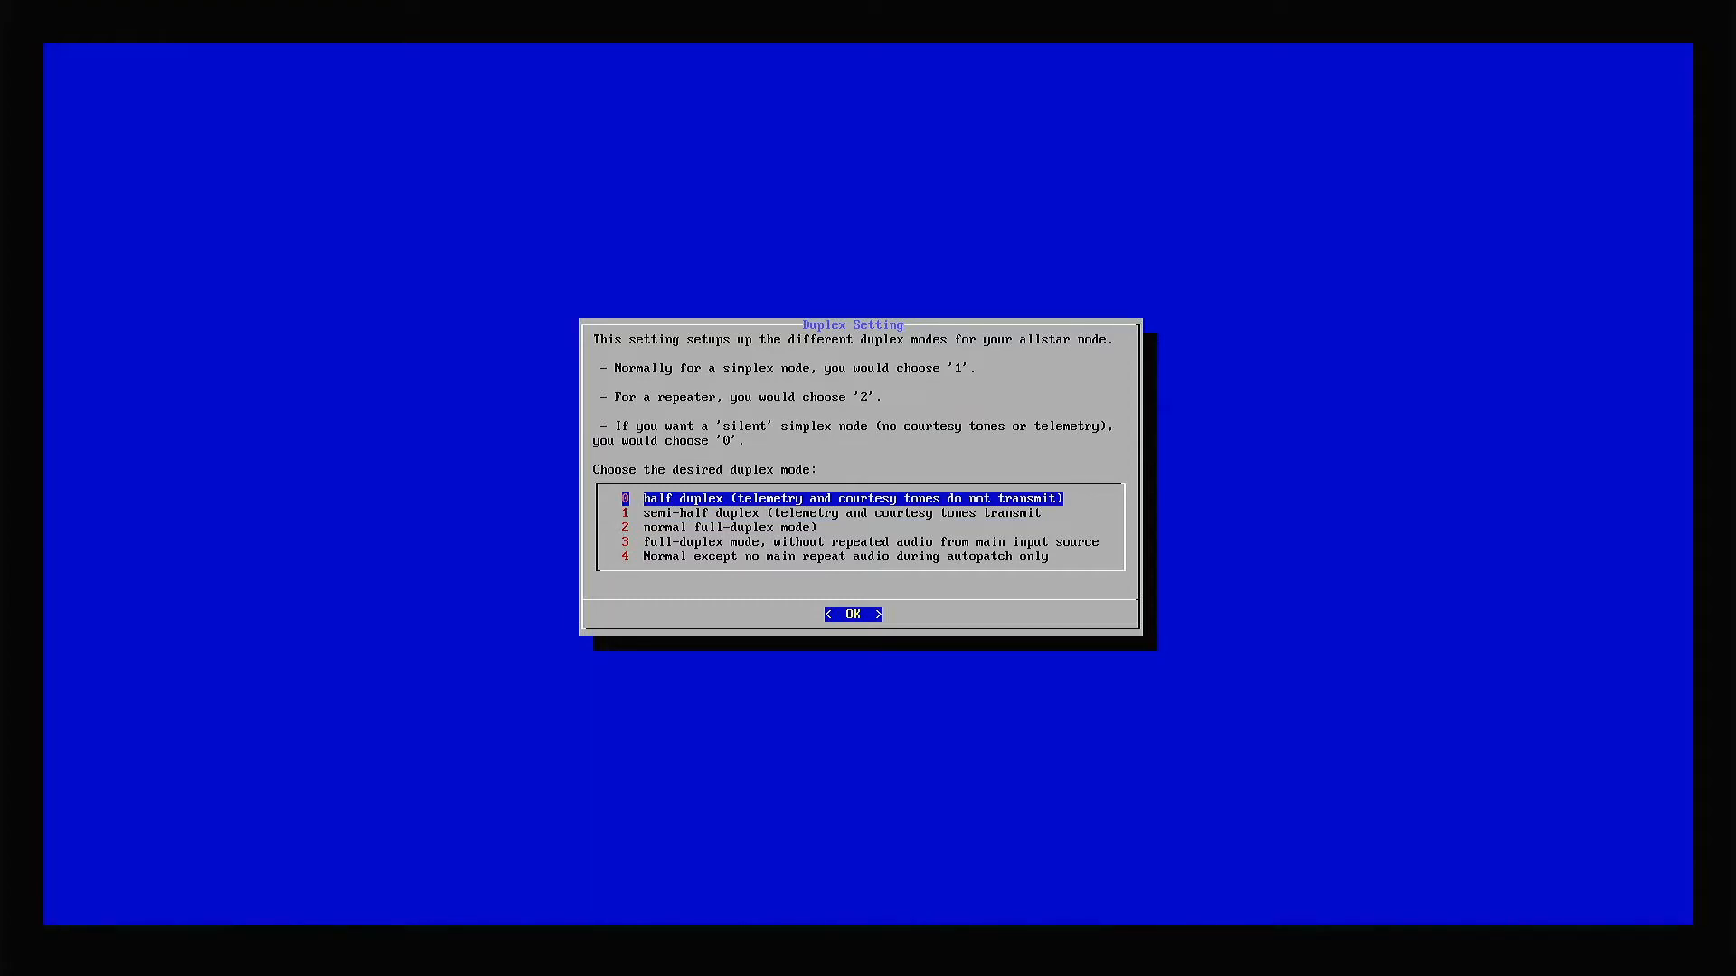
pyautogui.press('Down')
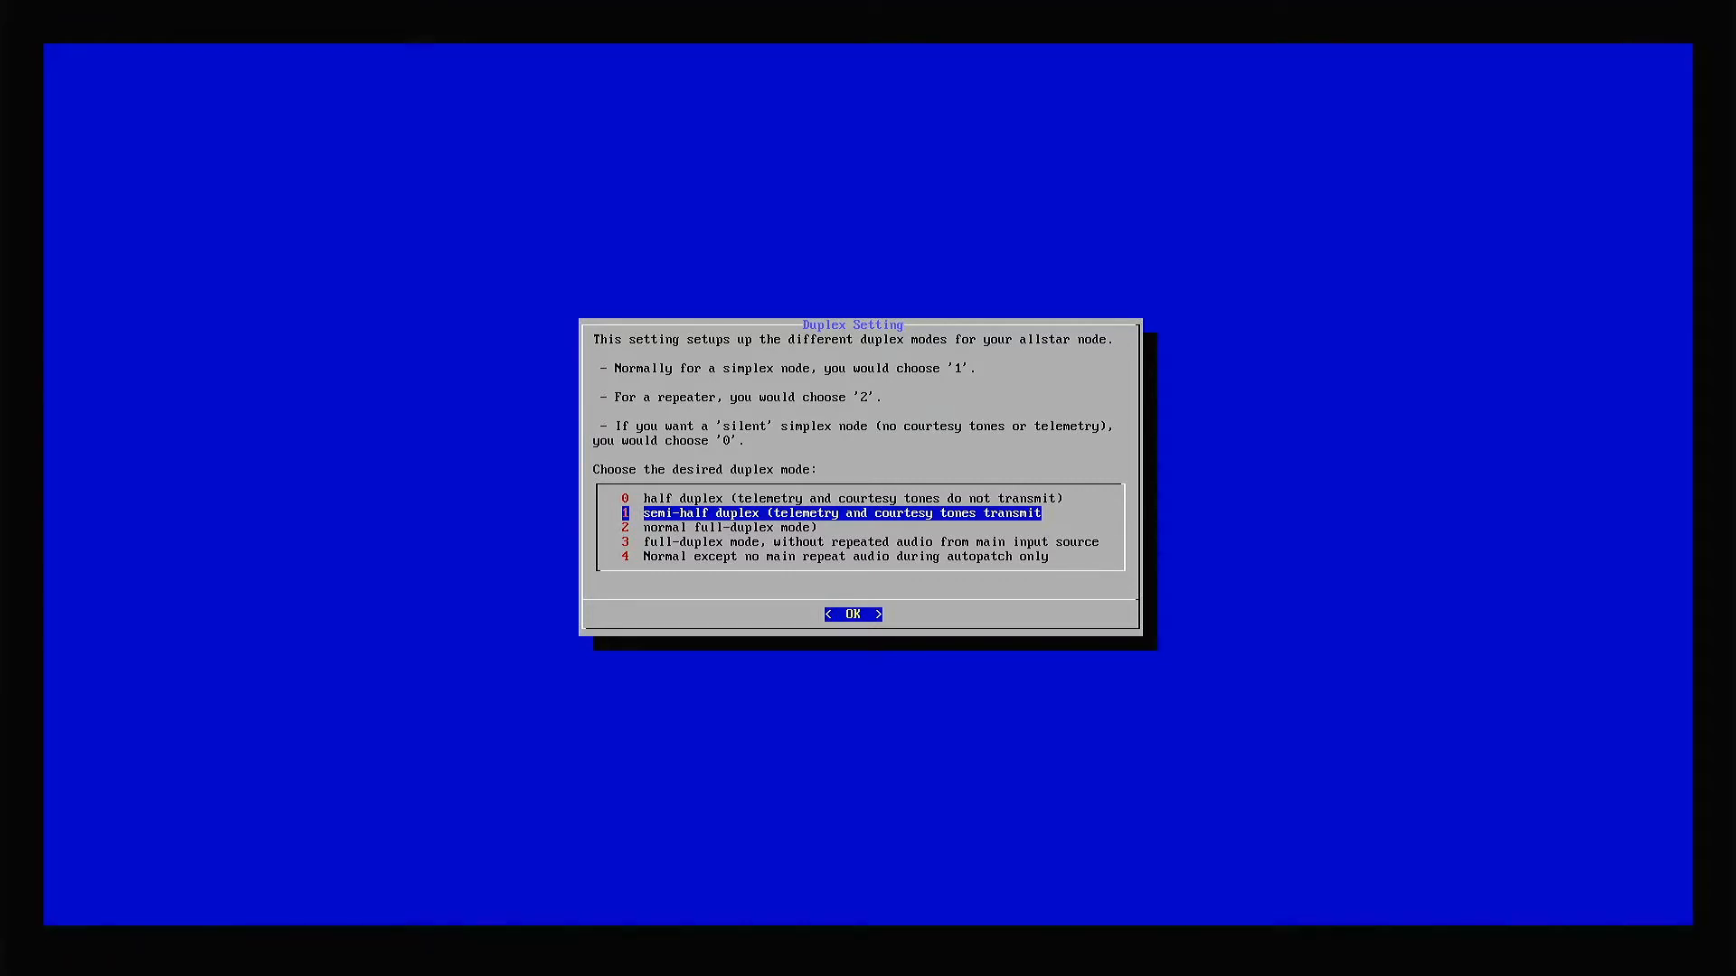
pyautogui.press('Return')
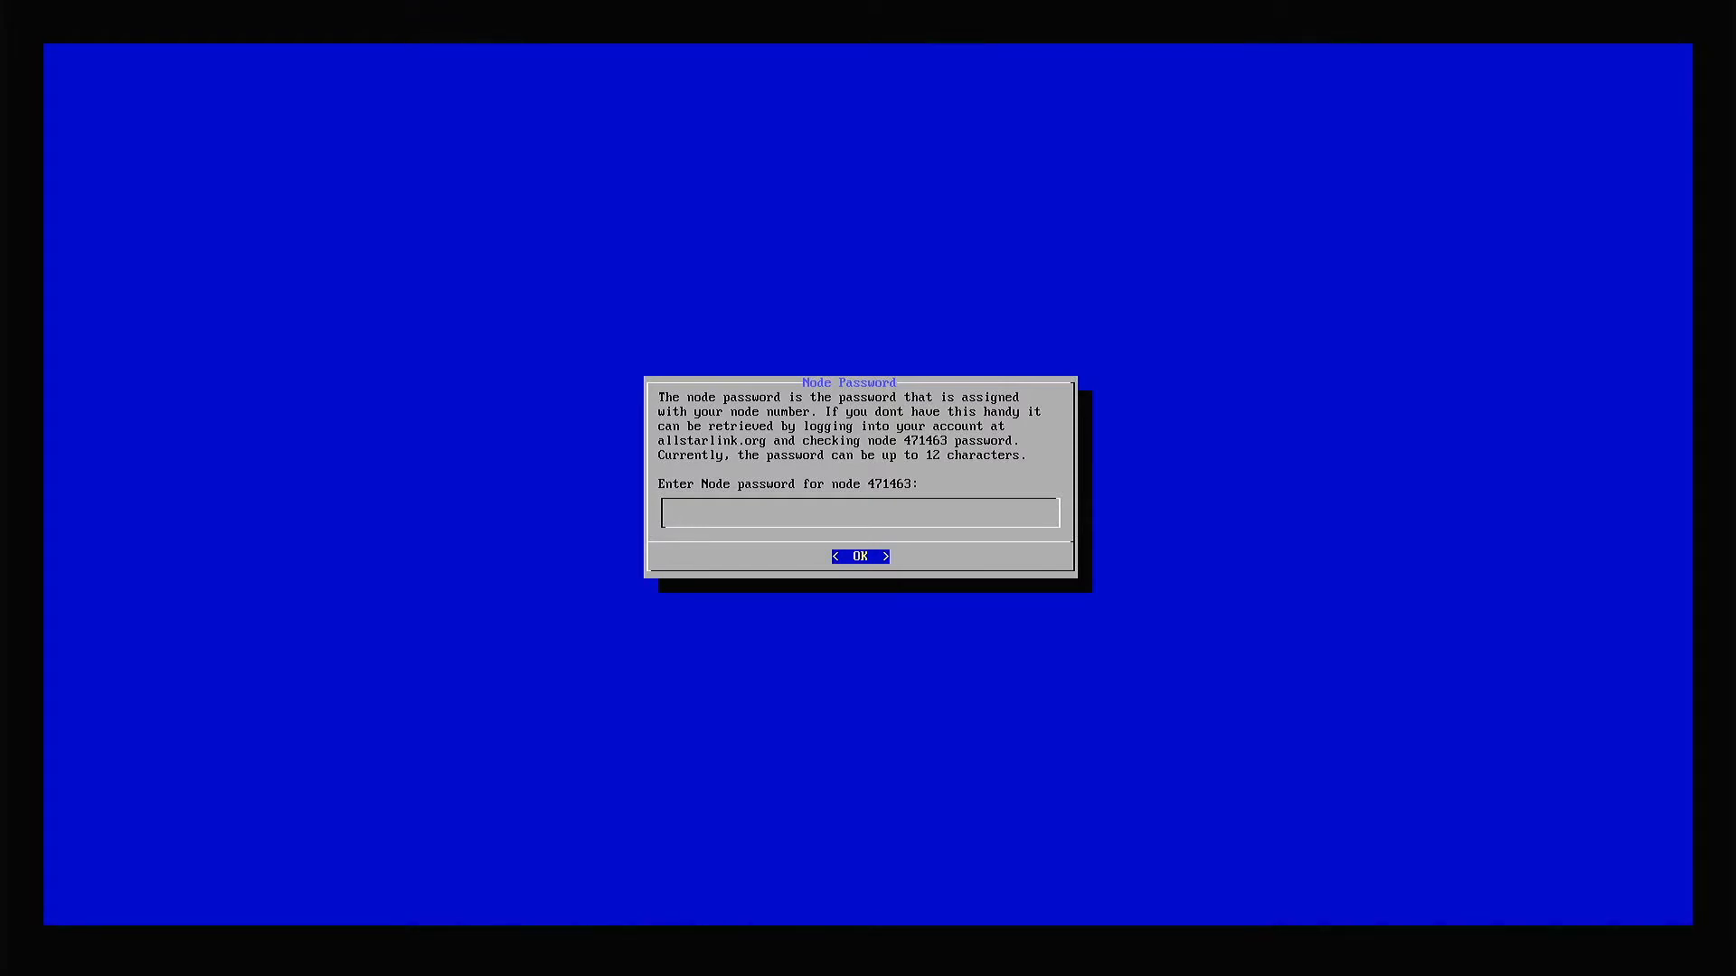
# Submit the node password, decline the iaxRpt password and Simple USB configuration, and restart Asterisk to enable the selections.
pyautogui.press('Return')
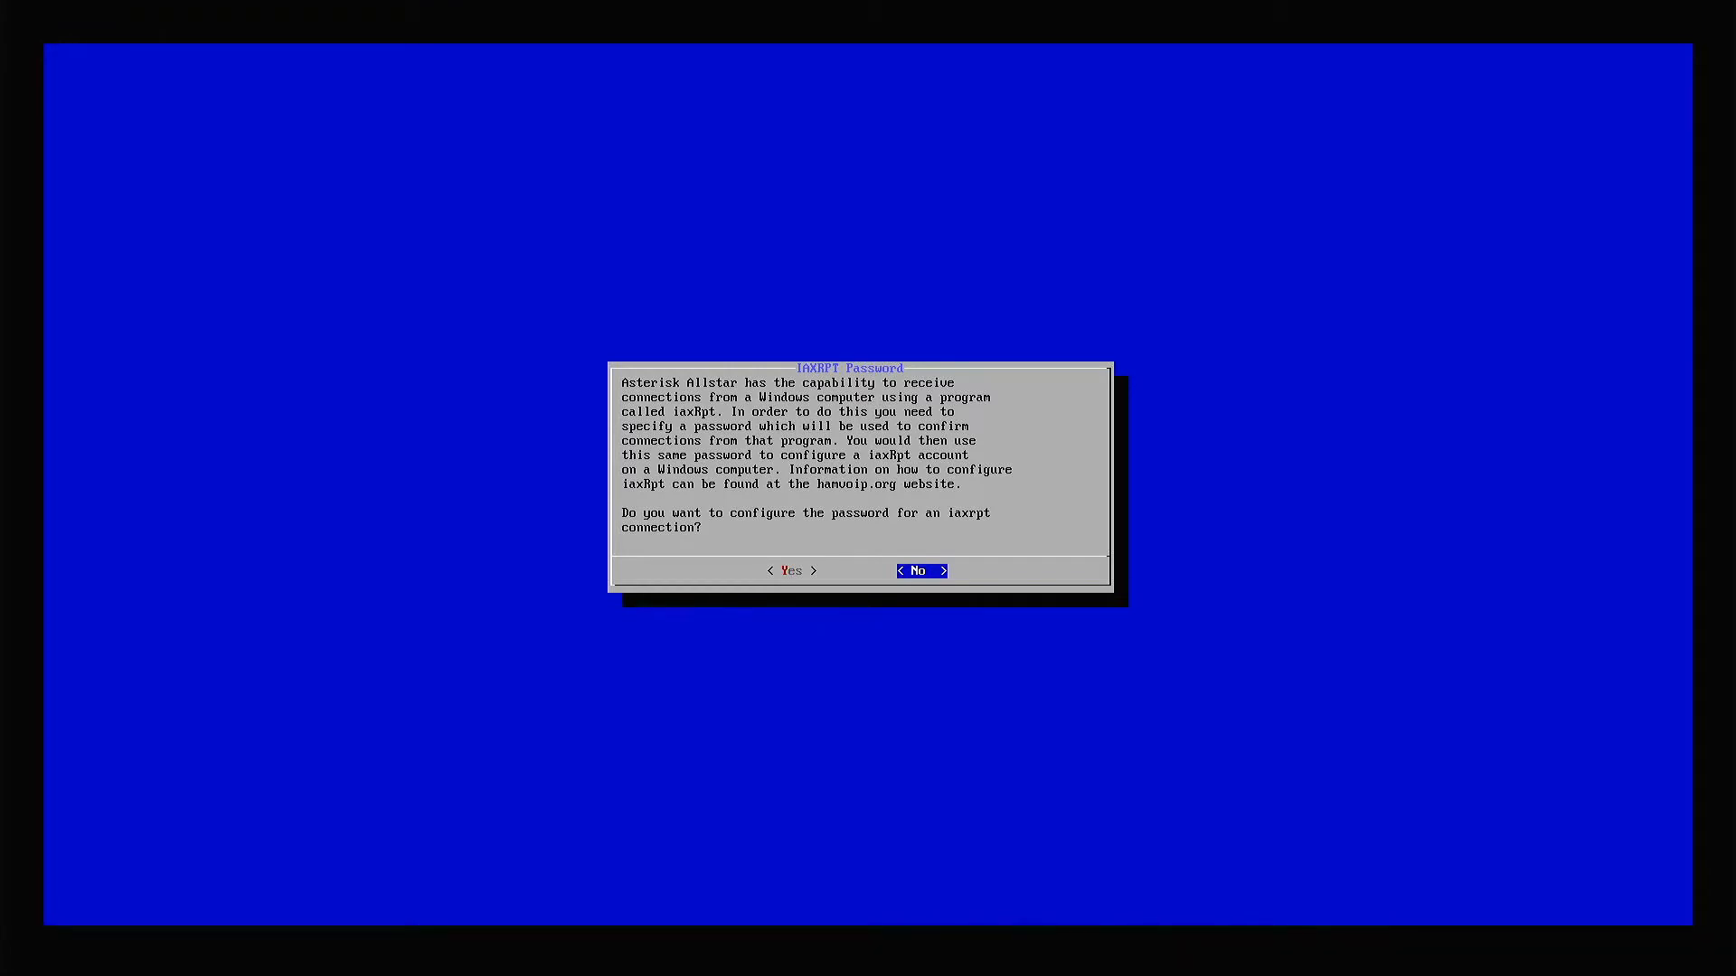
pyautogui.press('Return')
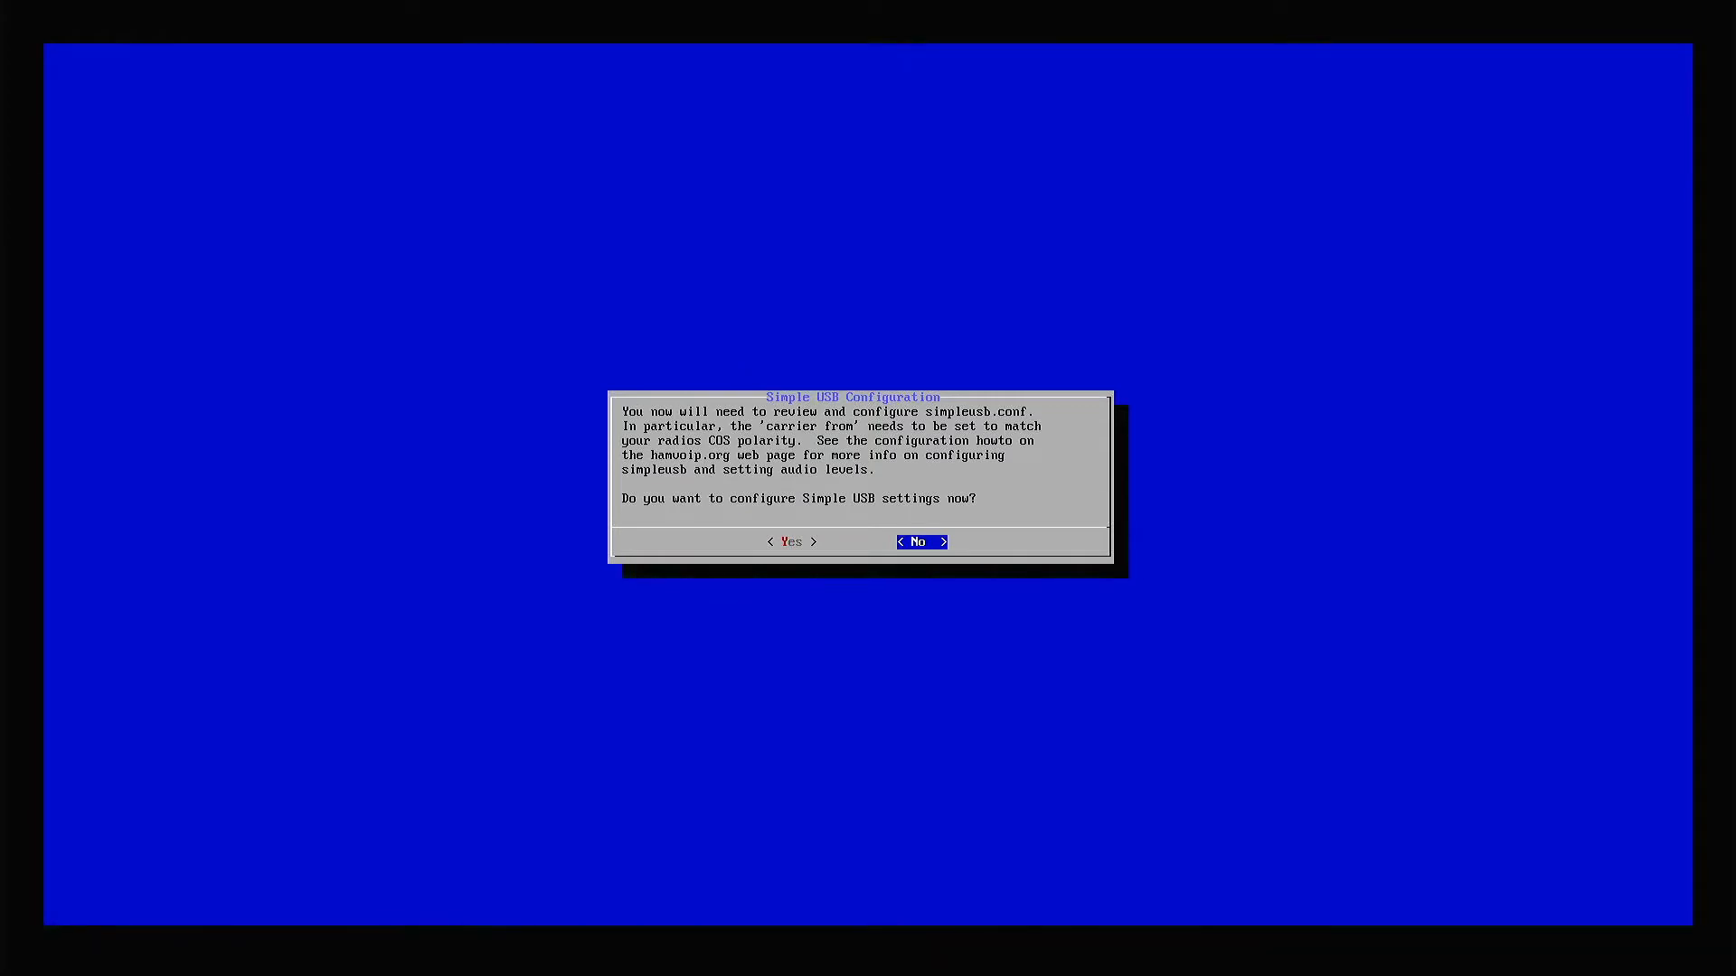
pyautogui.press('Return')
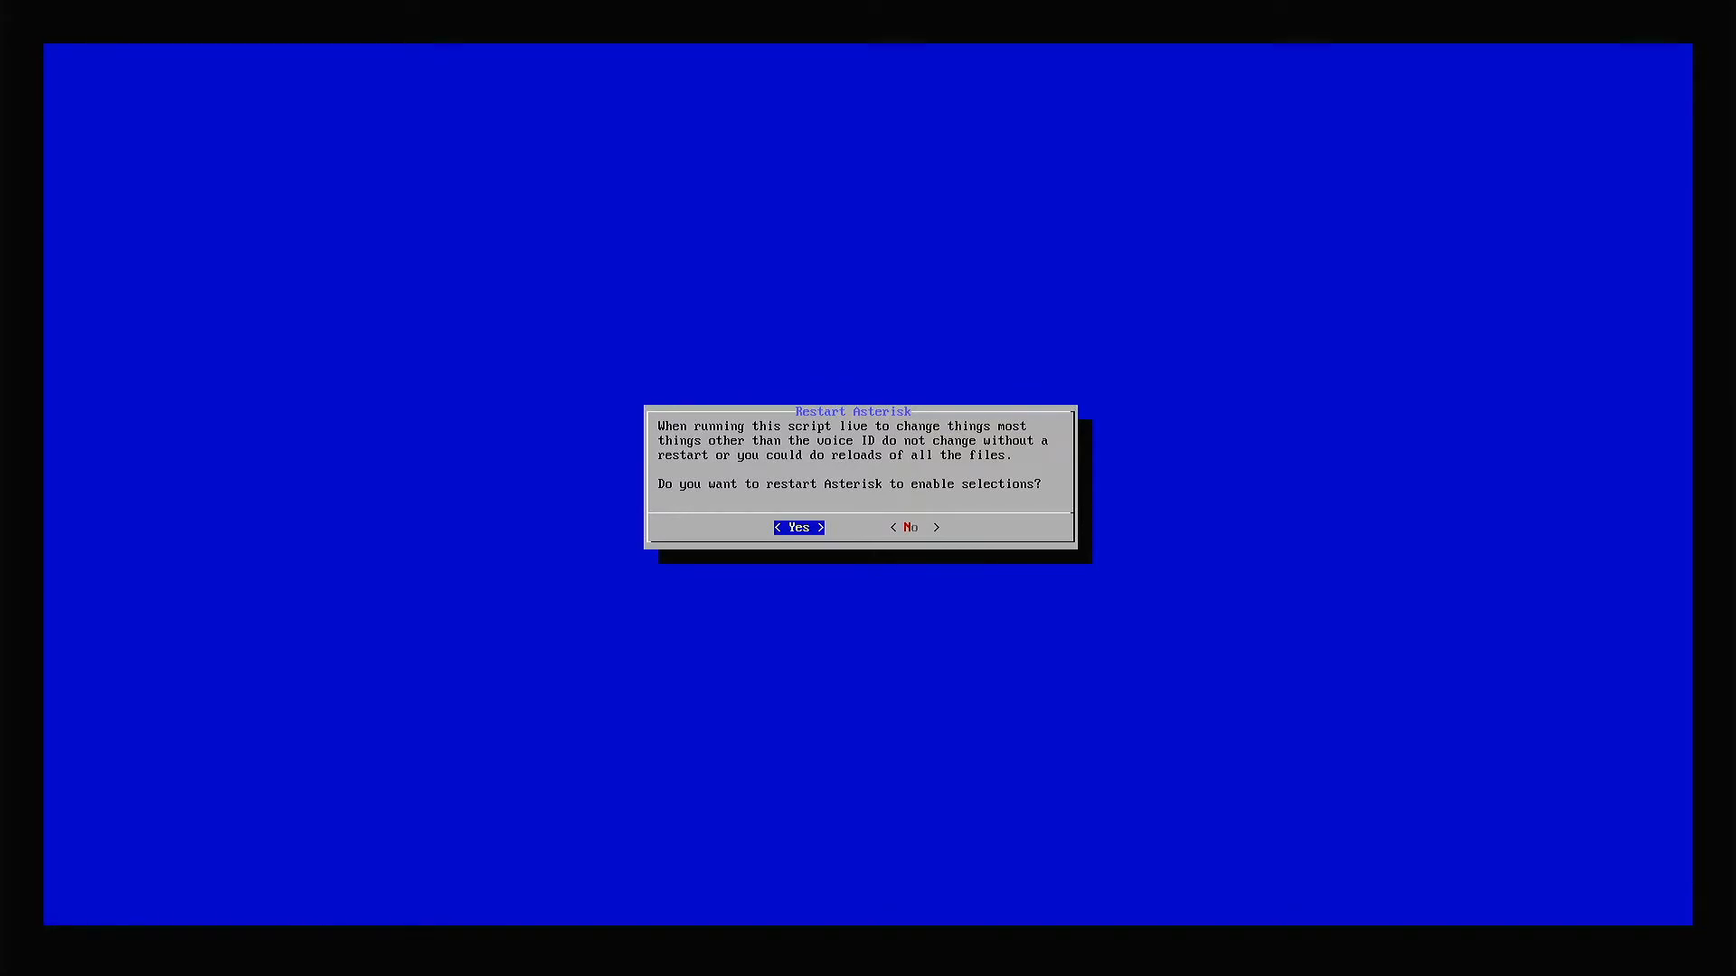
pyautogui.press('Return')
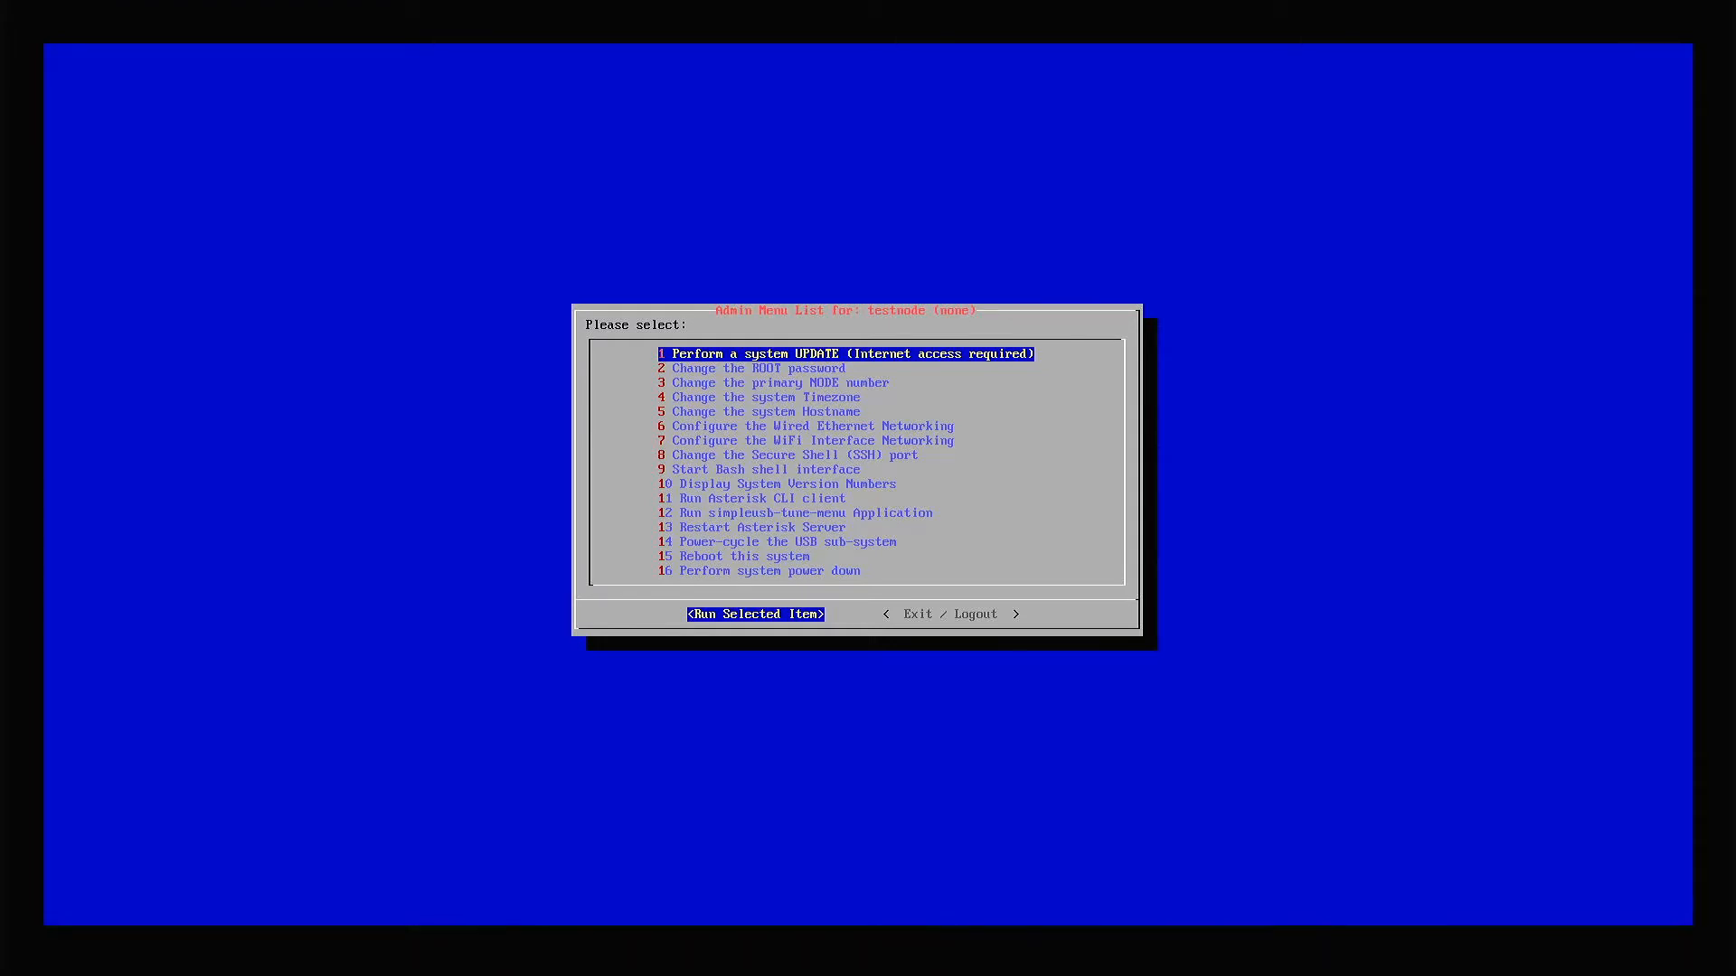
# Start the wireless SSID and passphrase setup for the WiFi interface, declining manual SSID entry.
pyautogui.press('Down')
pyautogui.press('Down')
pyautogui.press('Down')
pyautogui.press('Down')
pyautogui.press('Down')
pyautogui.press('Down')
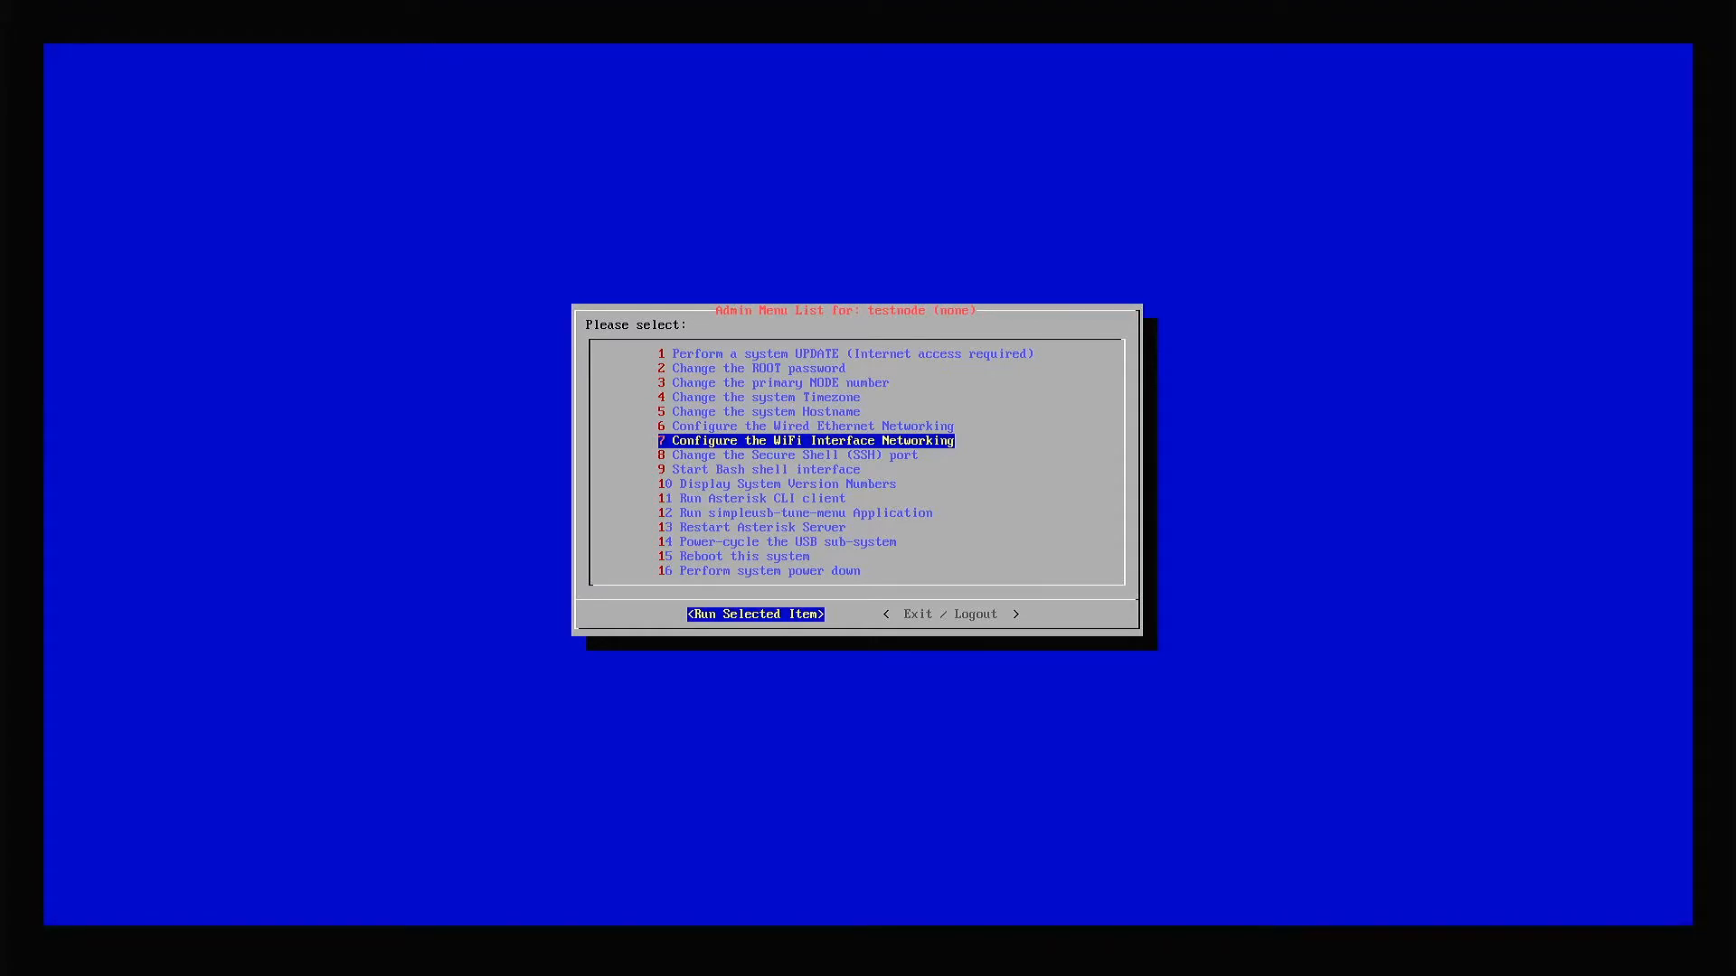
pyautogui.press('Return')
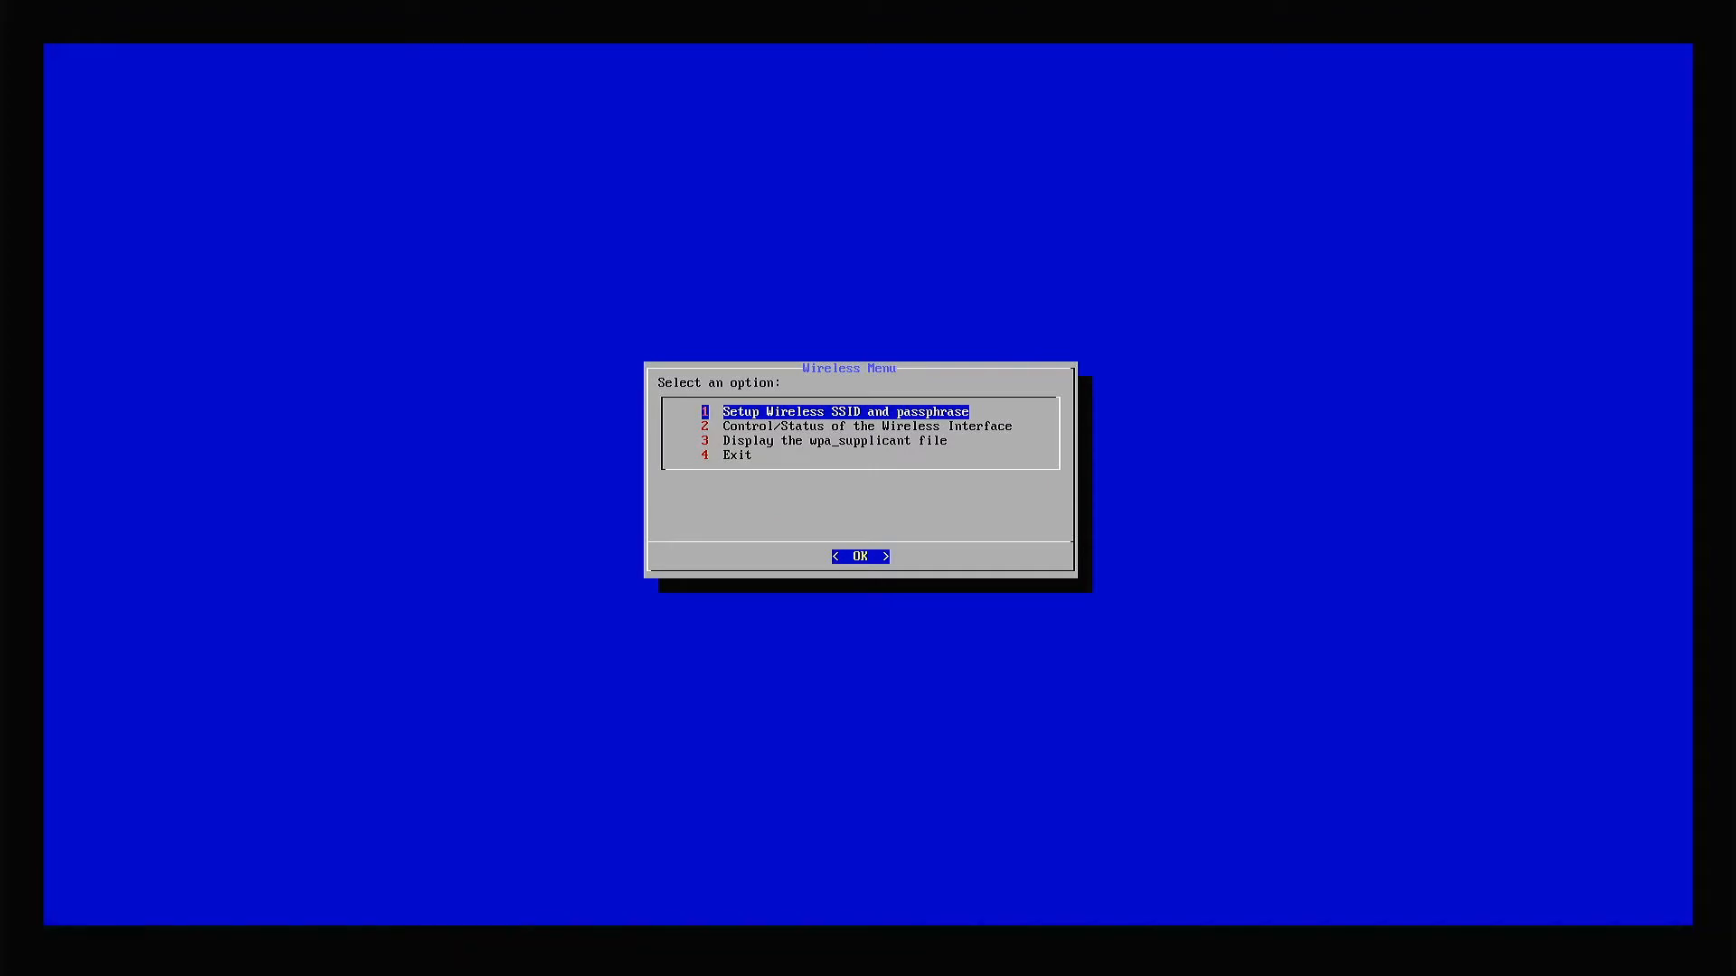
pyautogui.press('Return')
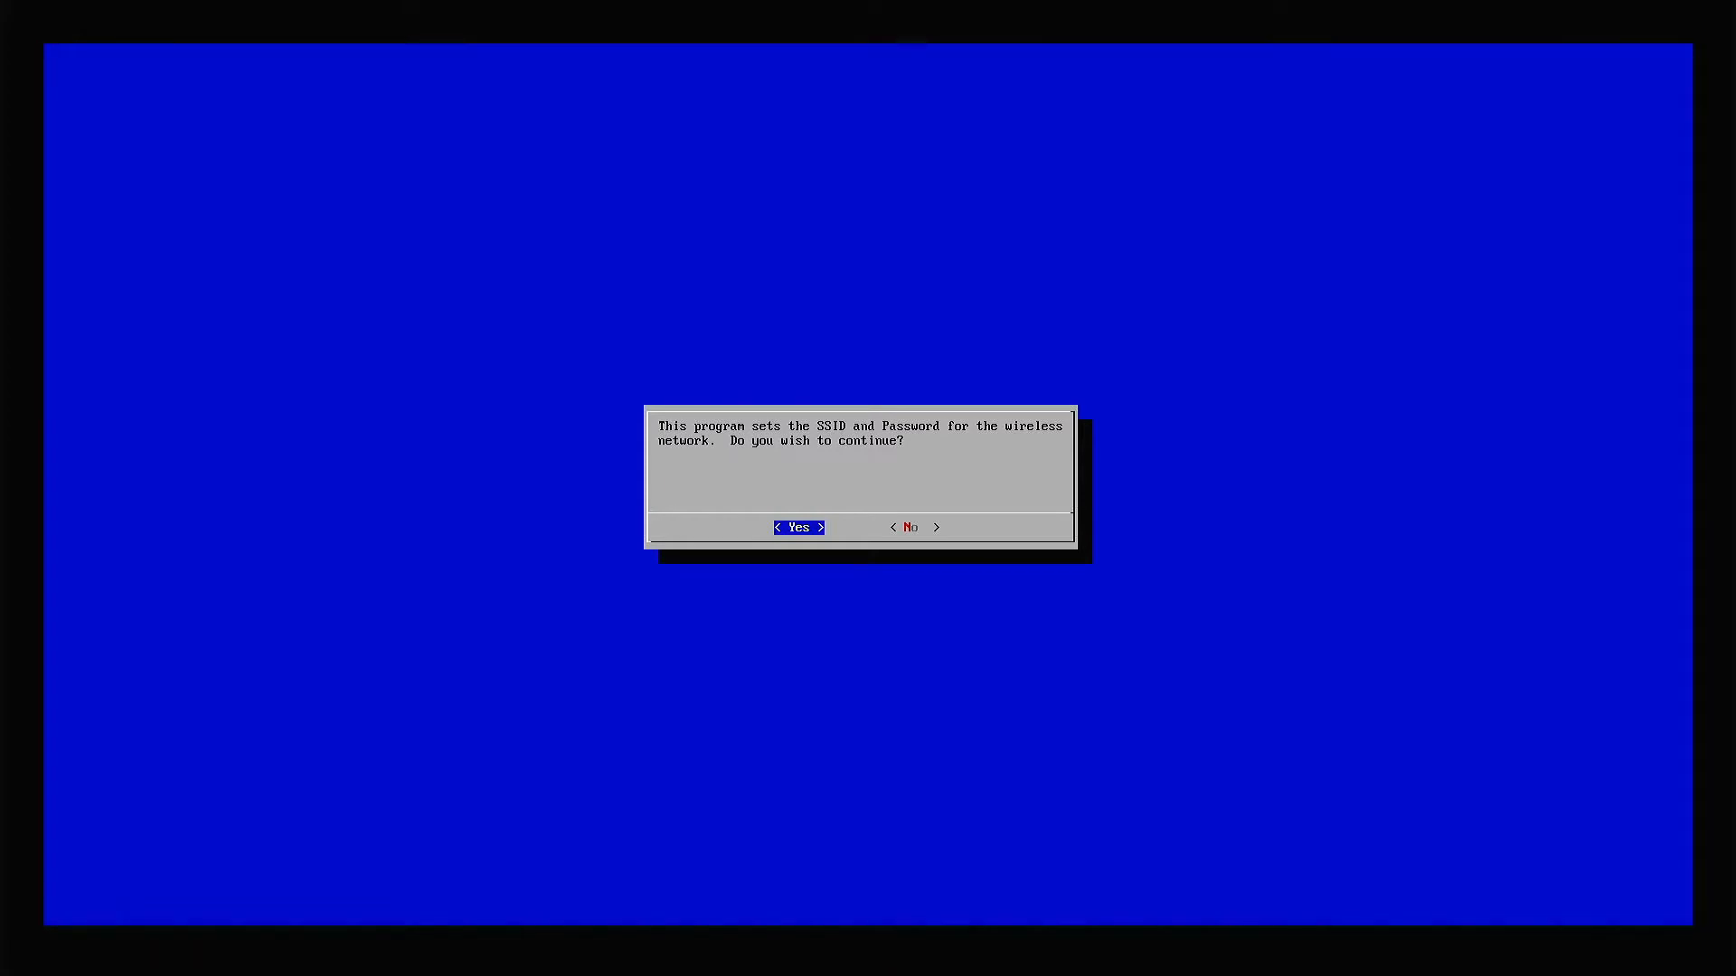
pyautogui.press('Return')
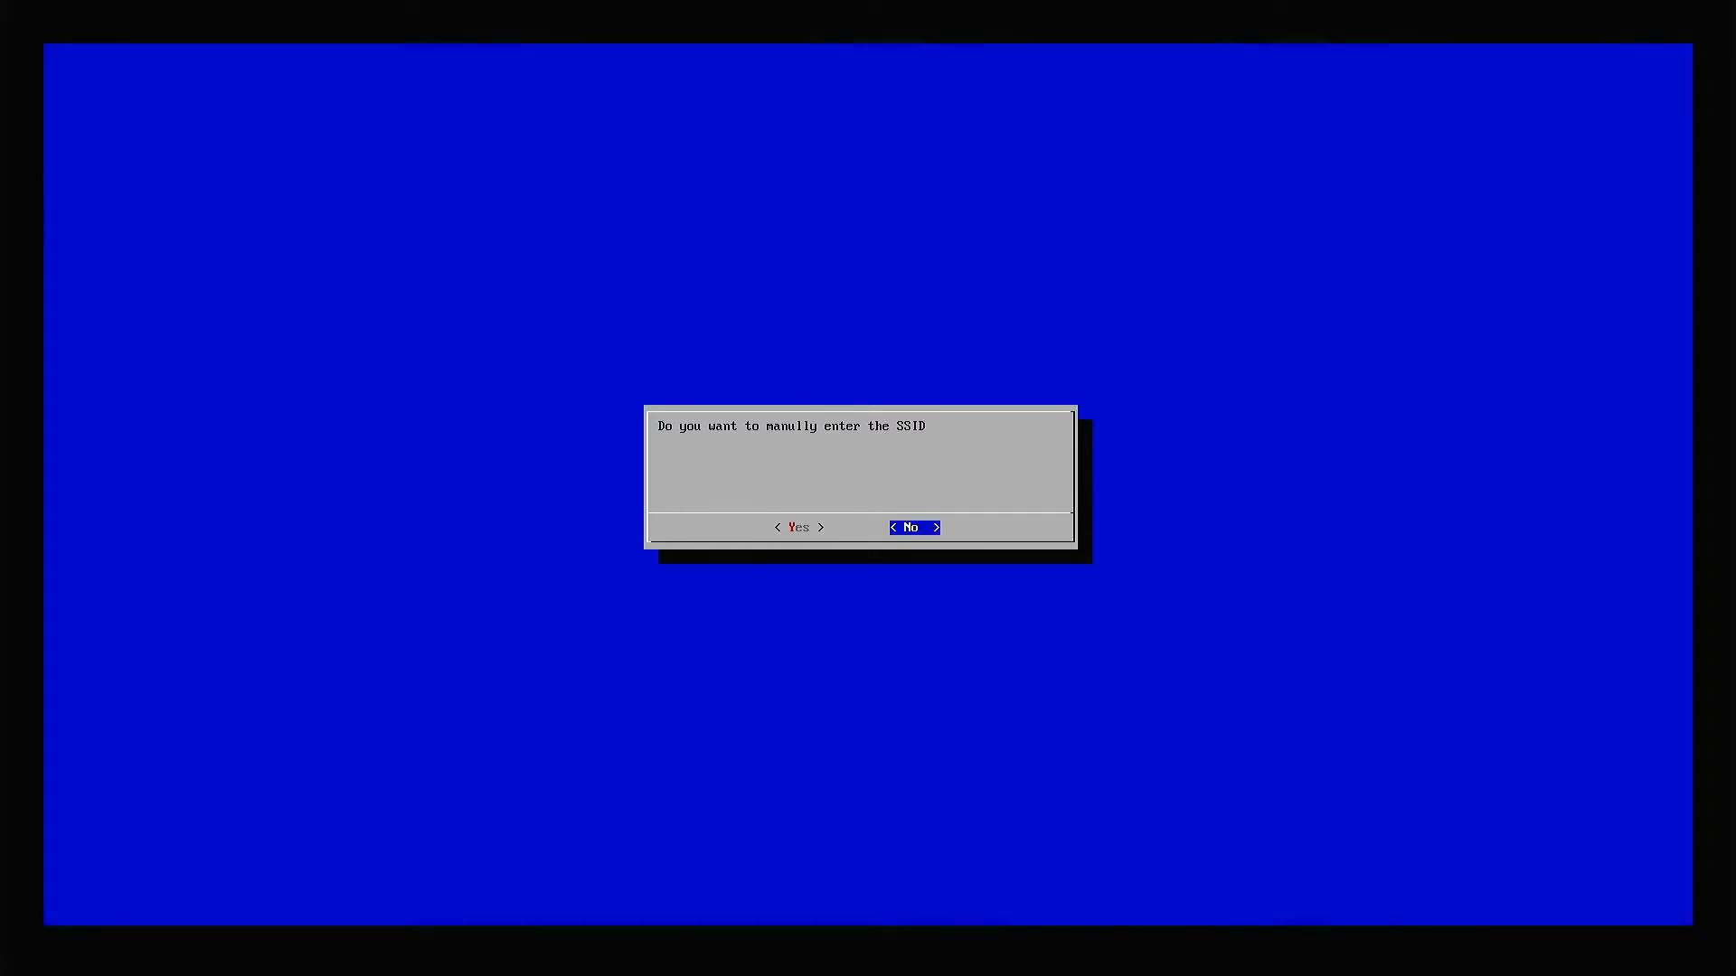
pyautogui.press('Return')
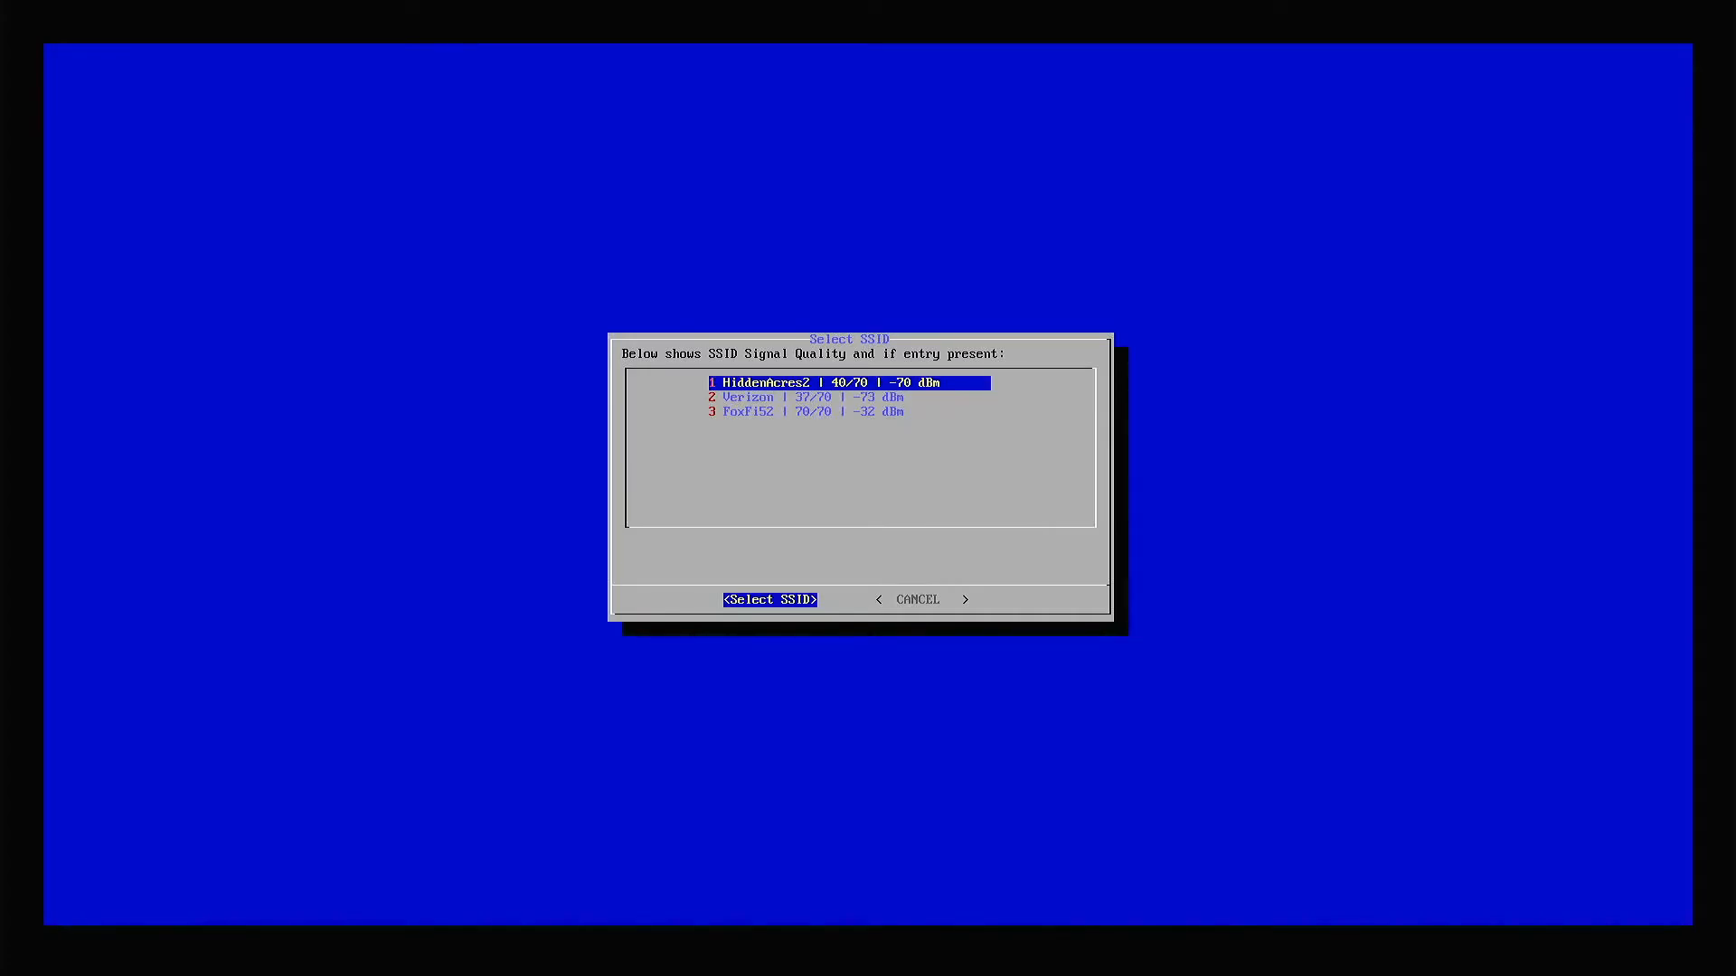
# Select the FoxFi52 wireless network, submit its network password and reboot the server.
pyautogui.press('Down')
pyautogui.press('Down')
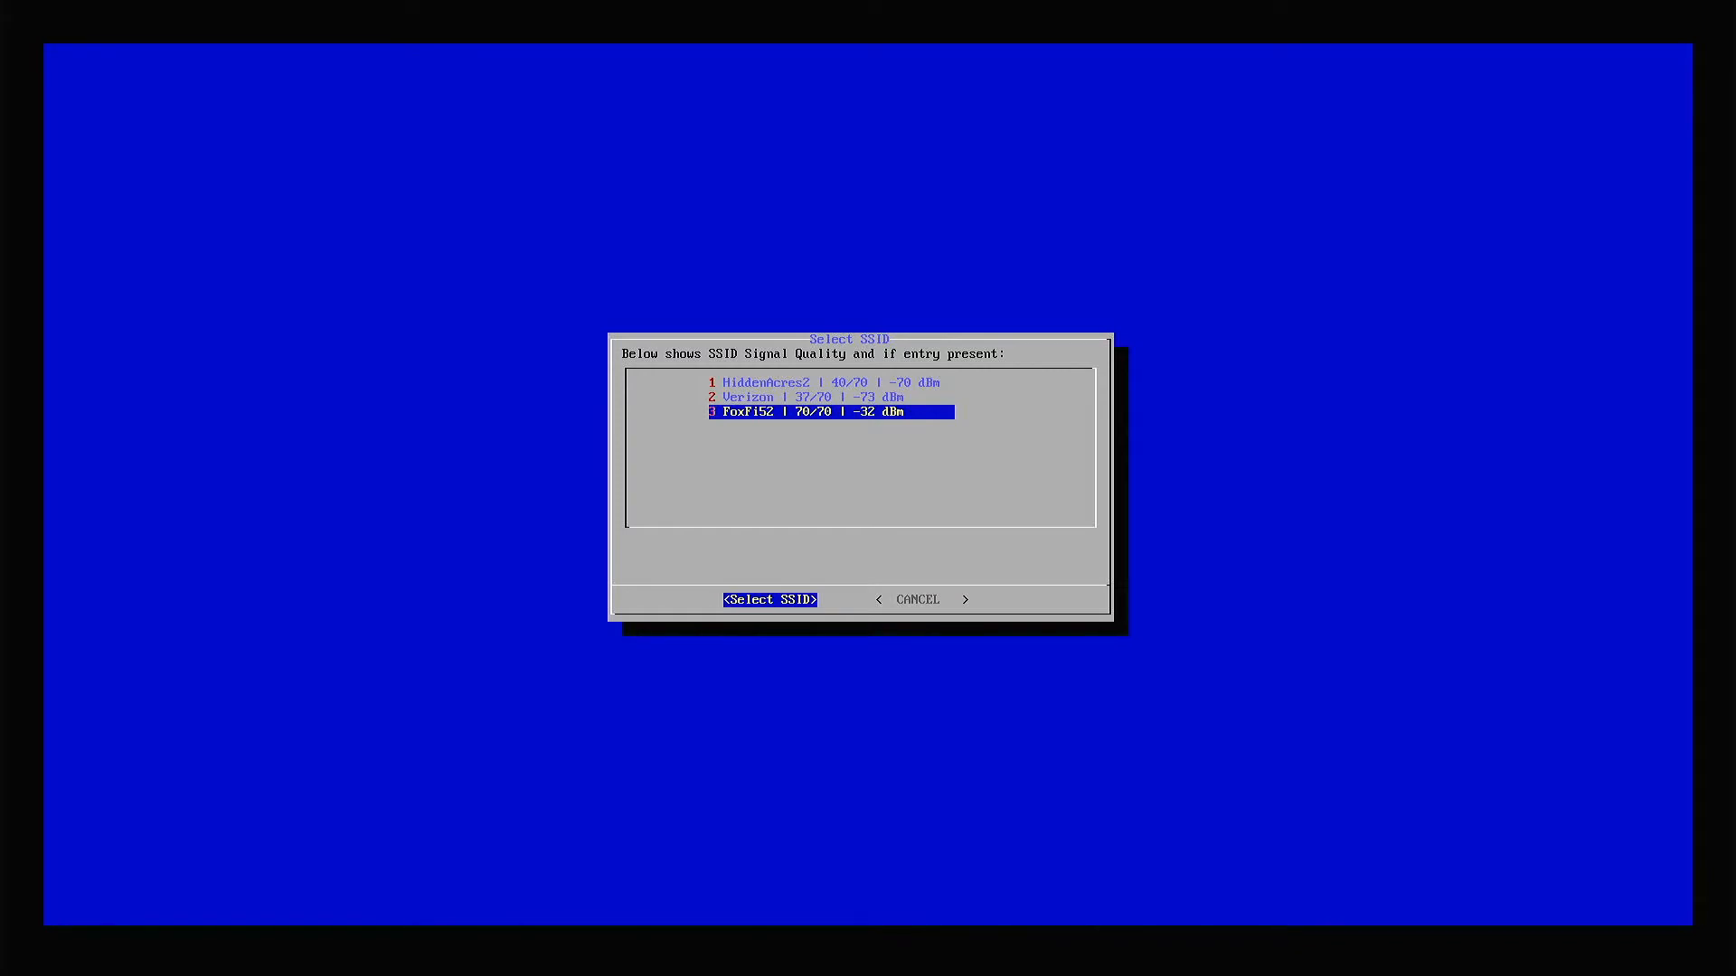
pyautogui.press('Return')
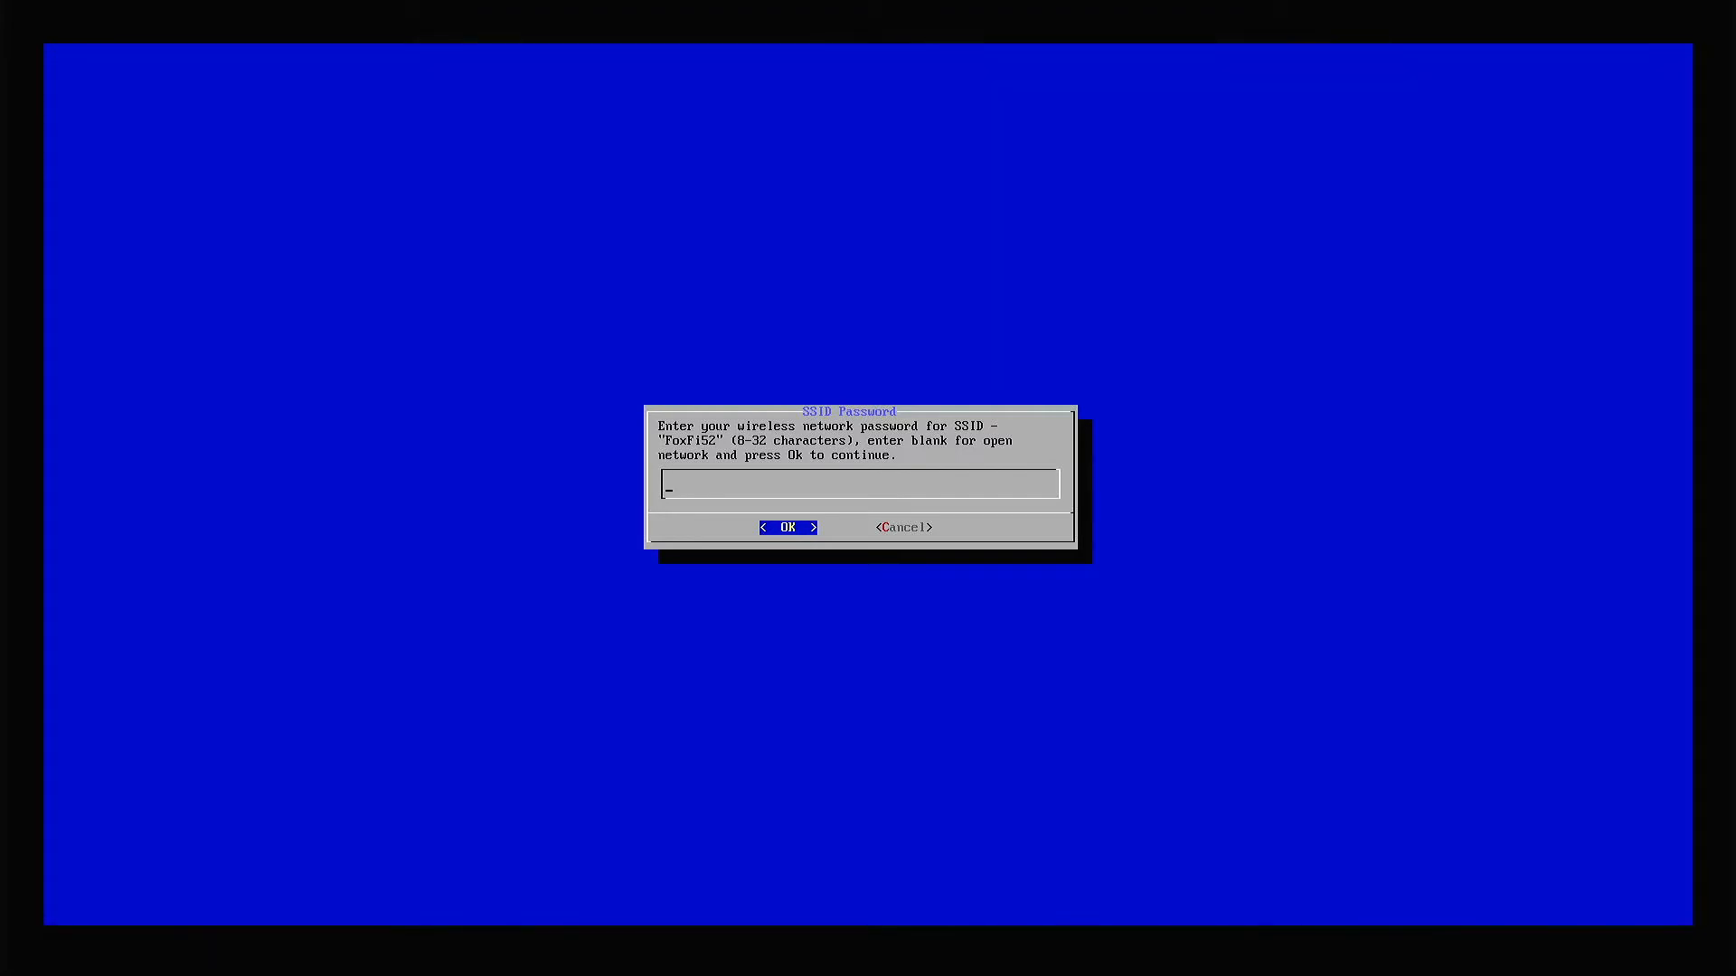
pyautogui.press('Return')
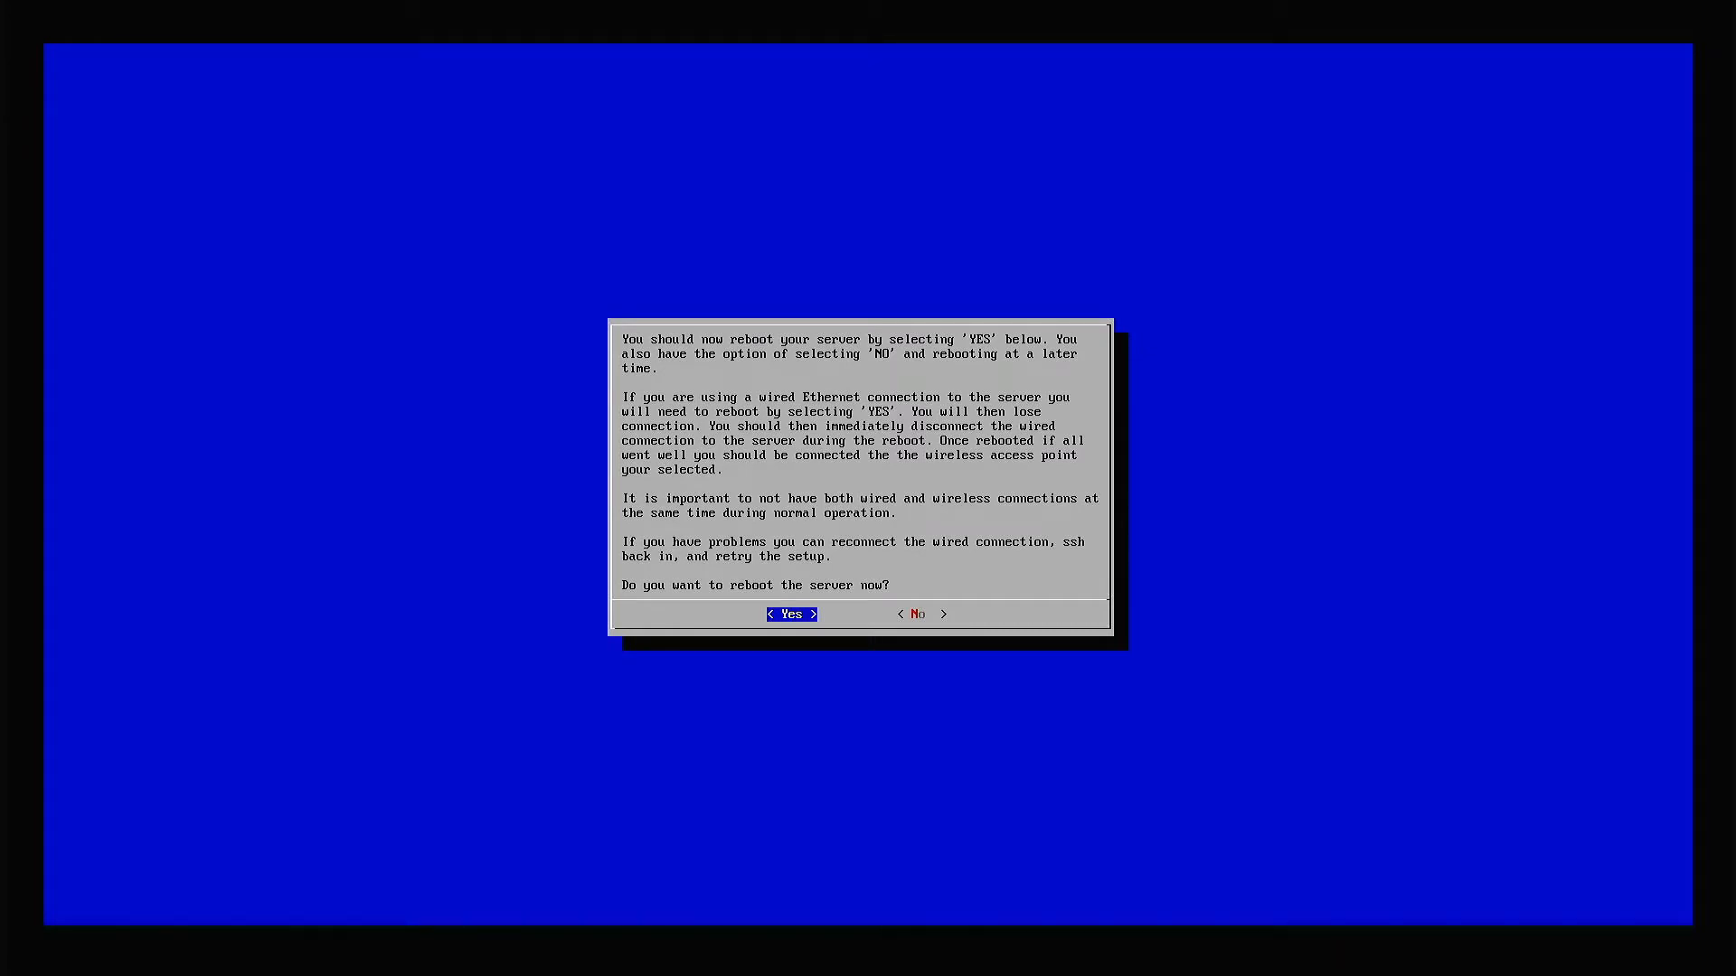
pyautogui.press('Return')
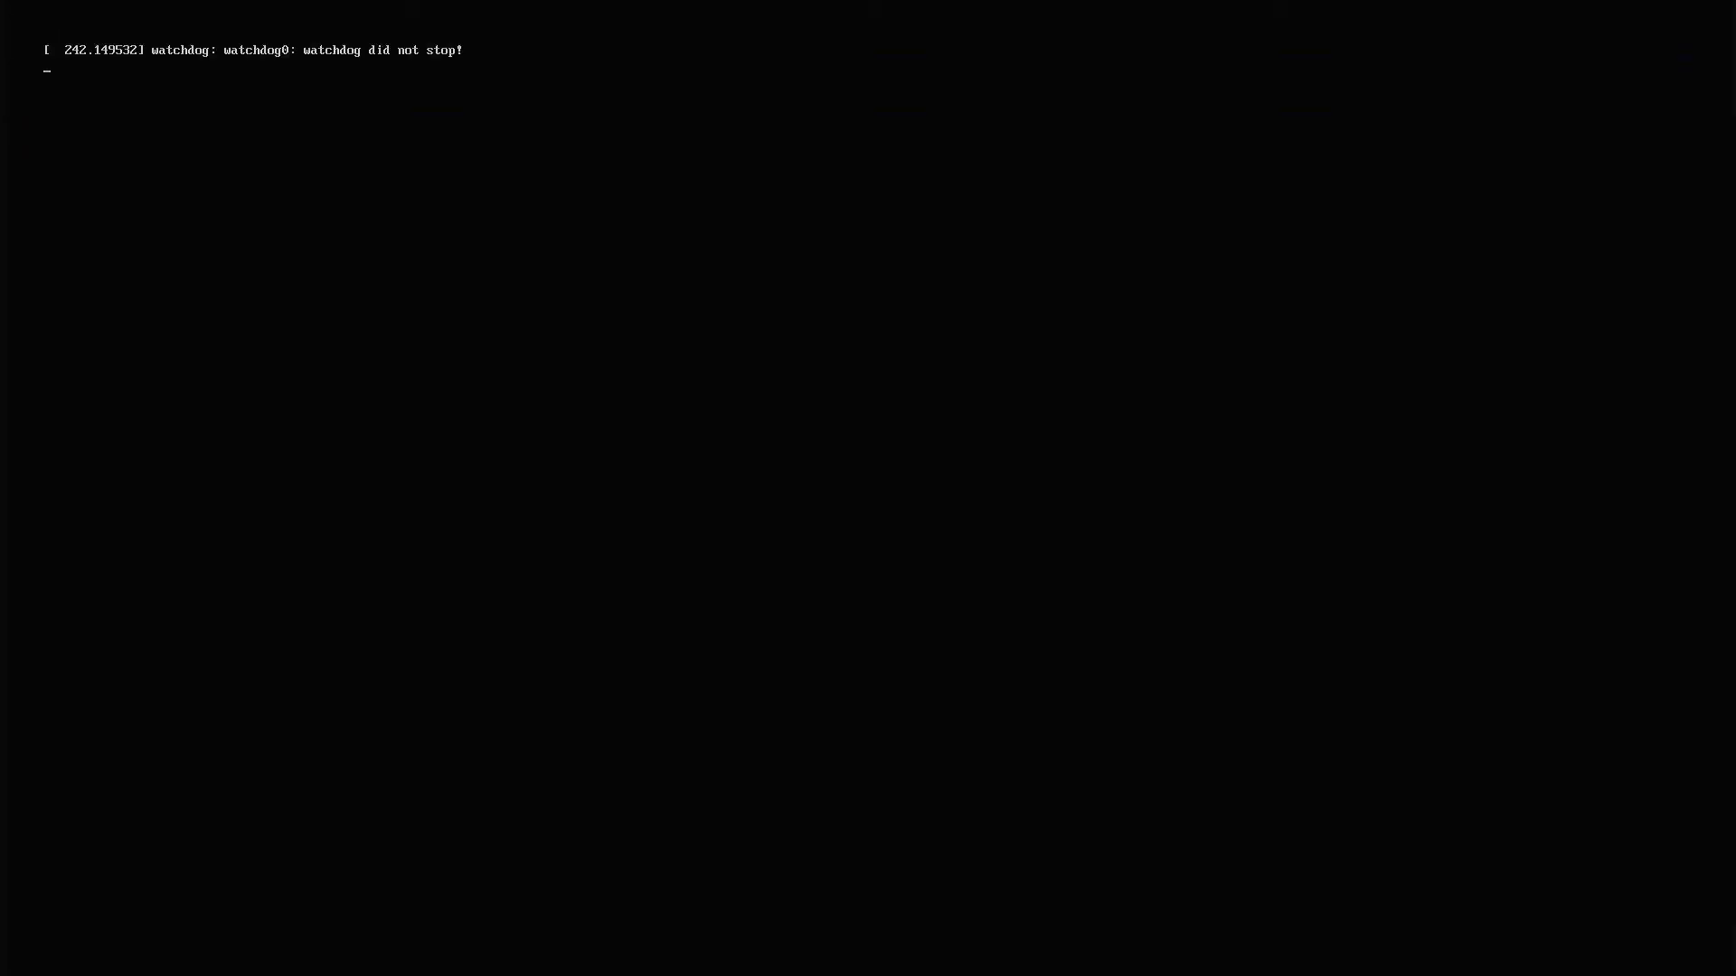